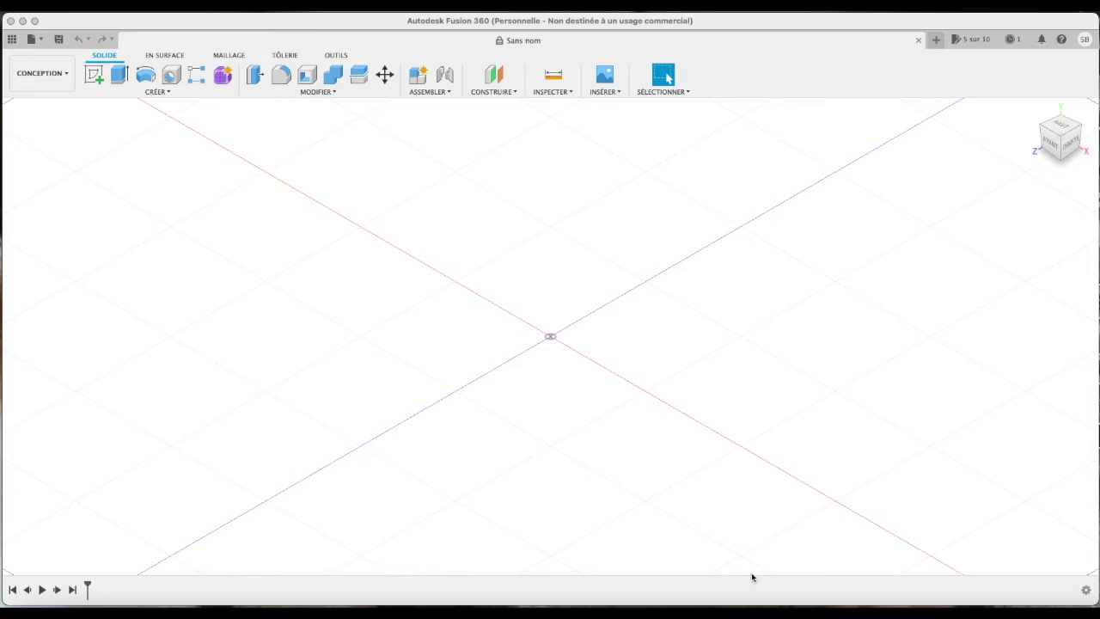
# - Insert IMG_0432.jpeg from the computer as a canvas on an origin plane, then return to the home view
pyautogui.click(605, 79)
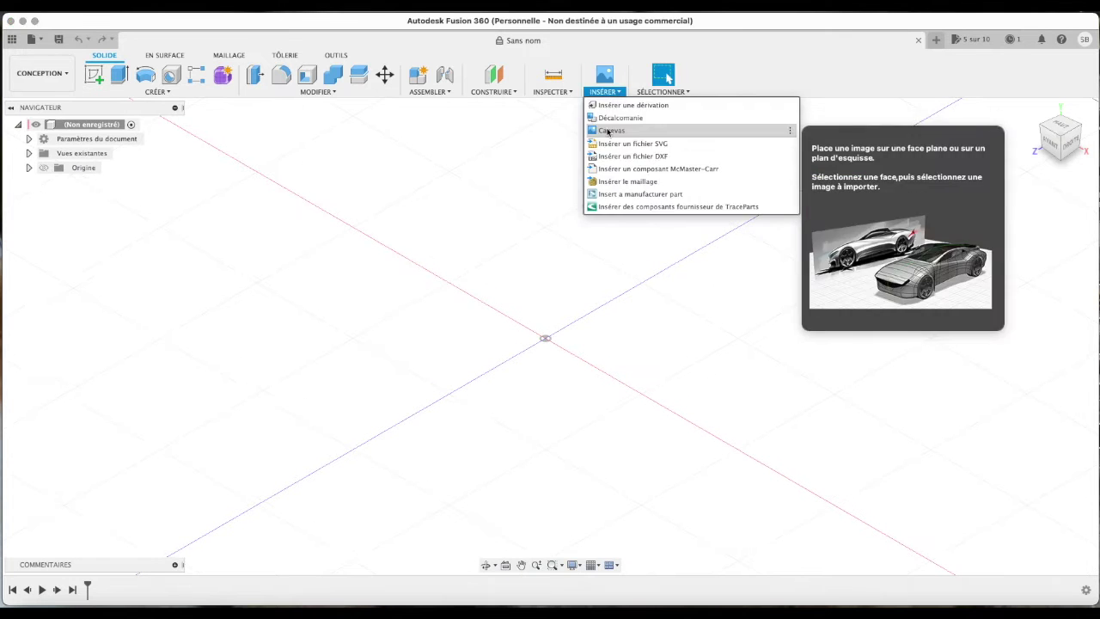
pyautogui.click(606, 130)
pyautogui.click(414, 430)
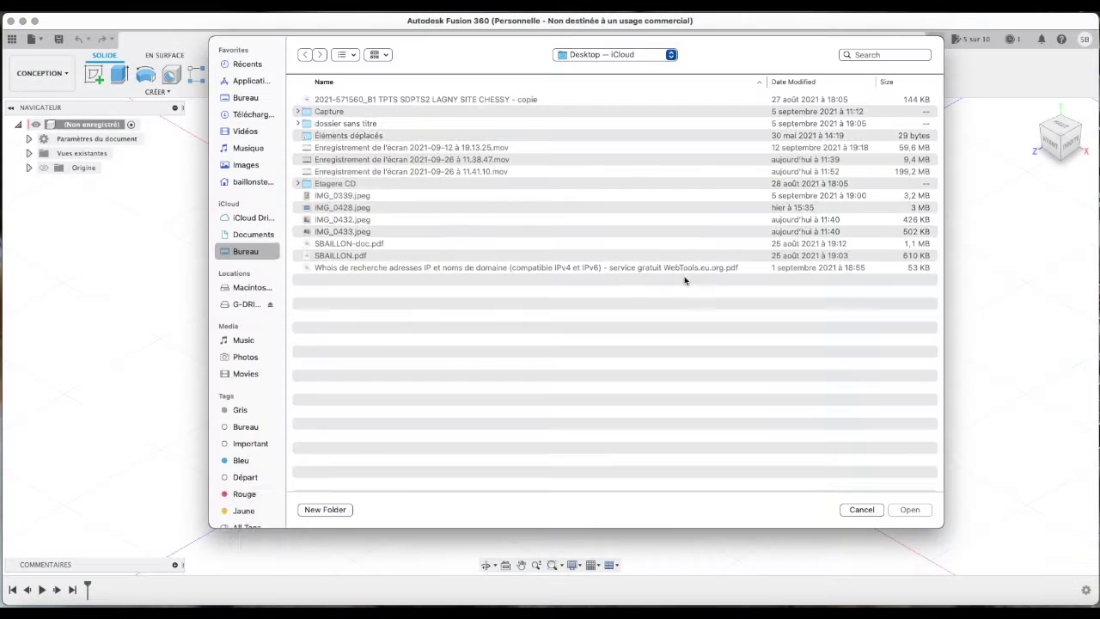
pyautogui.click(355, 224)
pyautogui.click(909, 509)
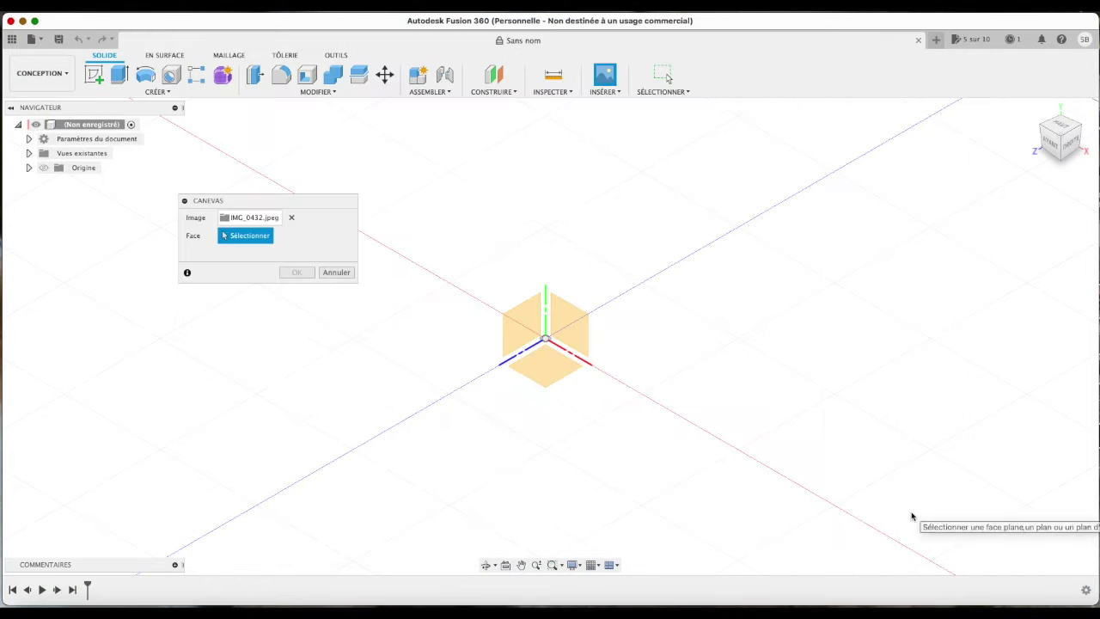
pyautogui.click(574, 331)
pyautogui.click(296, 489)
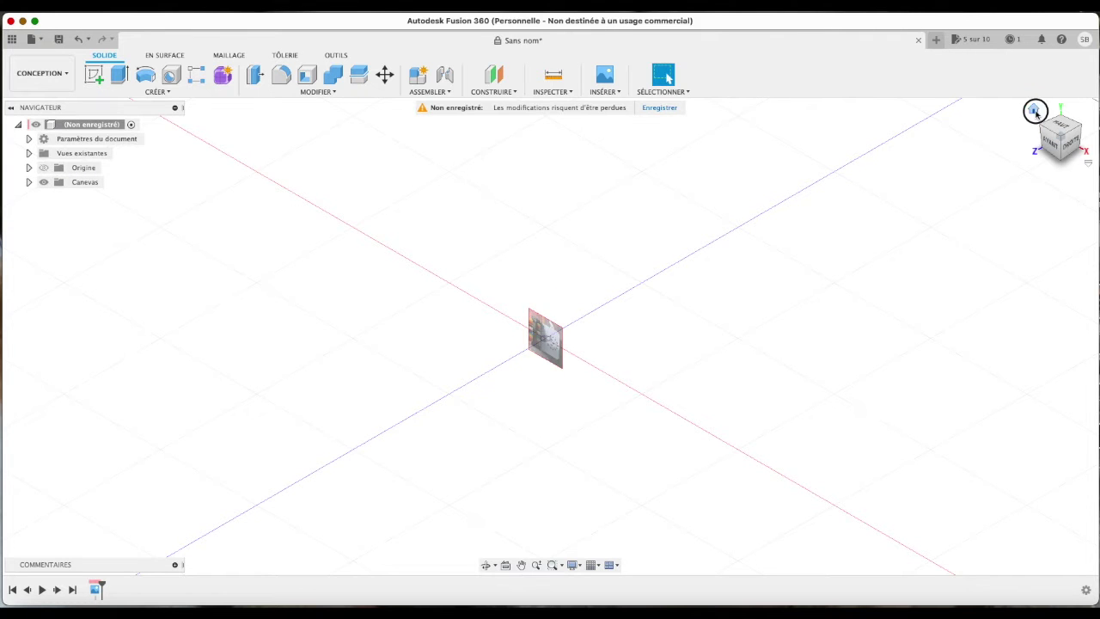
pyautogui.click(1032, 109)
# - From the front view, rotate the IMG_0432 canvas 0.5° to square up the connector
pyautogui.click(1053, 146)
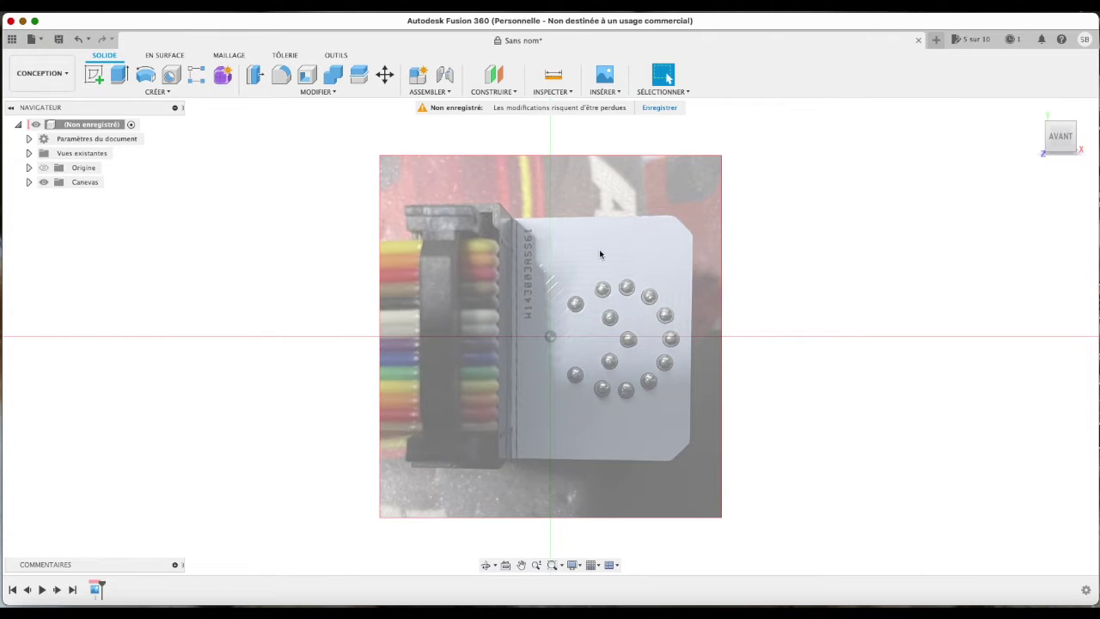
pyautogui.click(29, 182)
pyautogui.click(91, 197)
pyautogui.rightClick(86, 197)
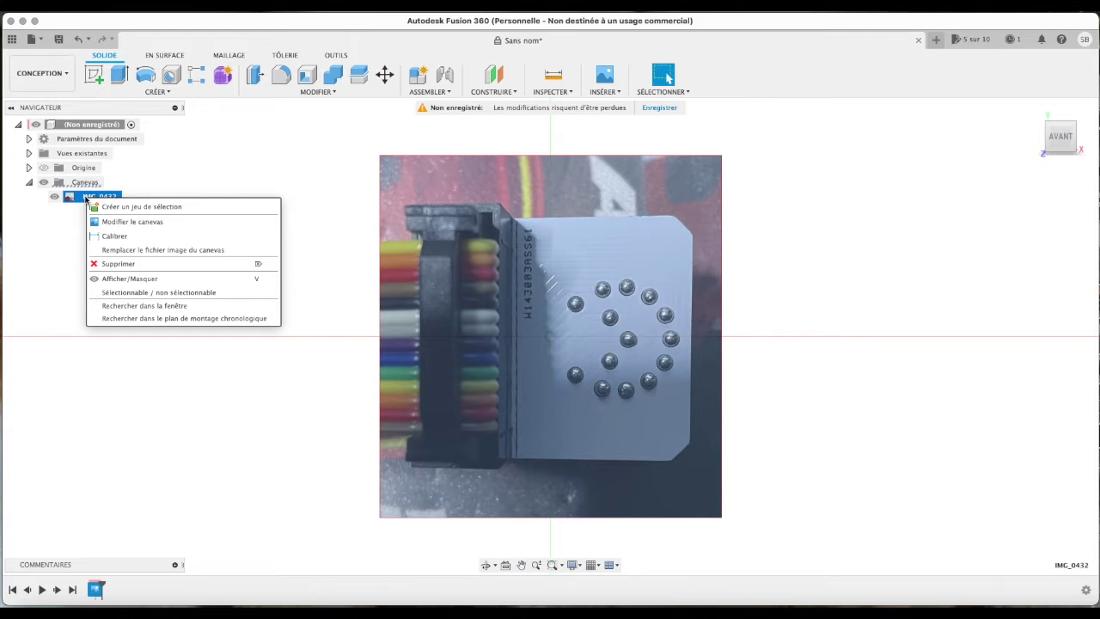
pyautogui.click(131, 221)
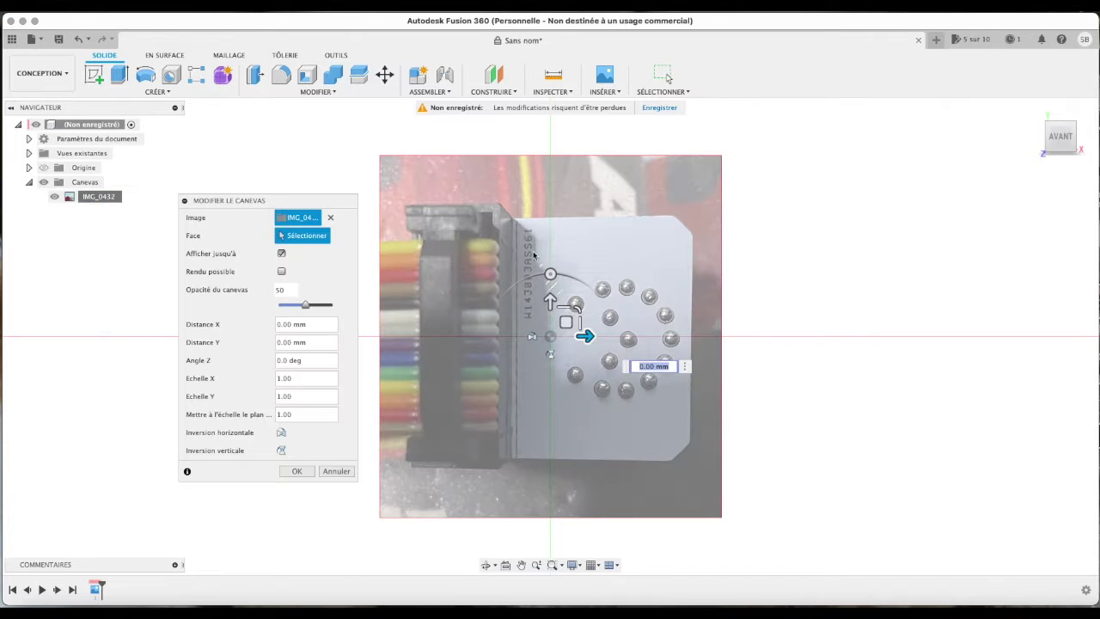
pyautogui.moveTo(551, 269); pyautogui.dragTo(547, 273)
pyautogui.write('0,5')
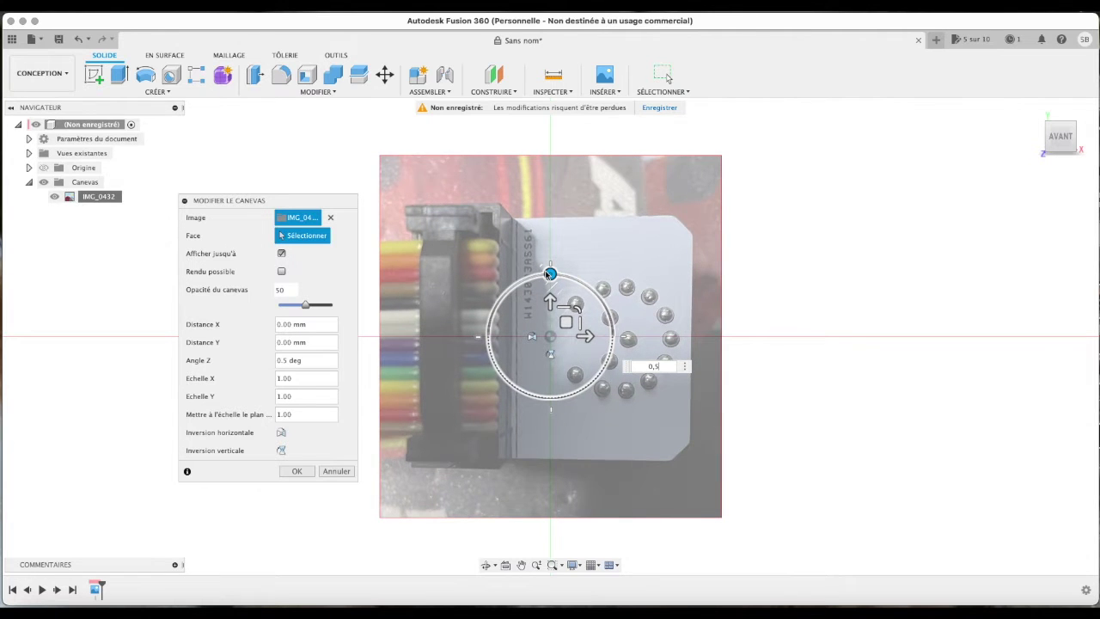
pyautogui.click(296, 471)
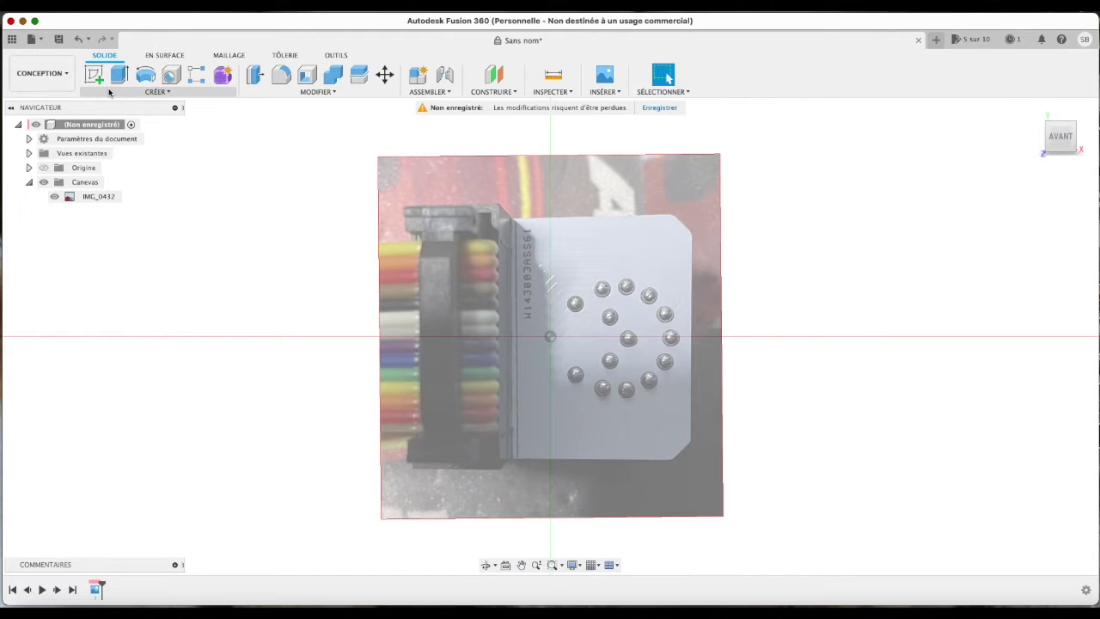
# - Start a new sketch on the photo's plane with the rectangle tool
pyautogui.press('r')
pyautogui.click(581, 298)
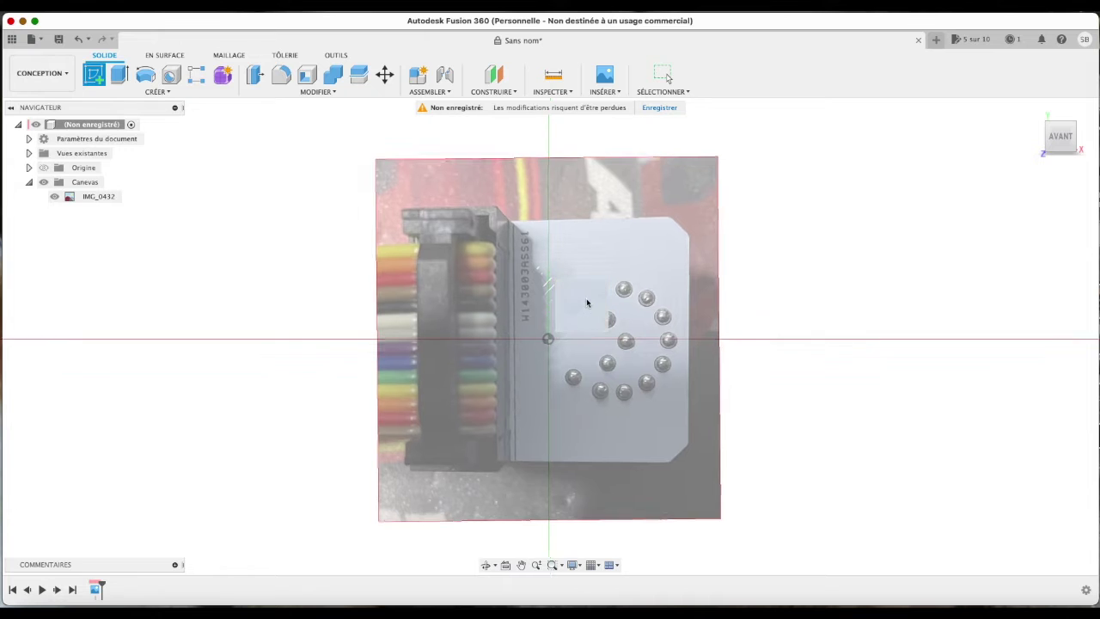
pyautogui.click(117, 84)
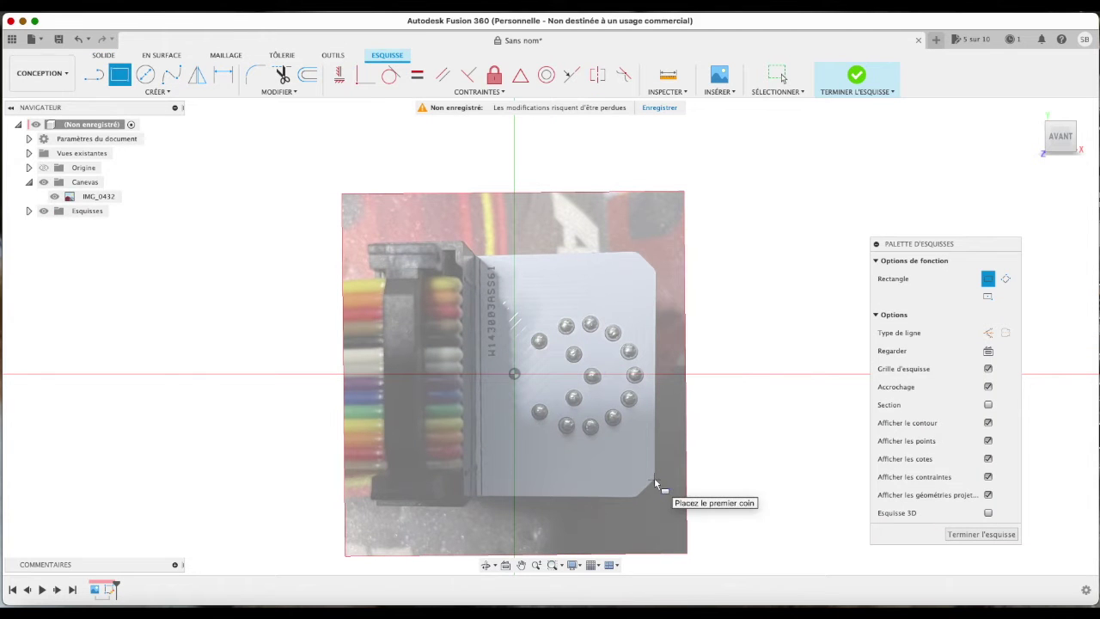
# - Calibrate IMG_0432 so the plate's right edge measures 20 mm
pyautogui.rightClick(98, 196)
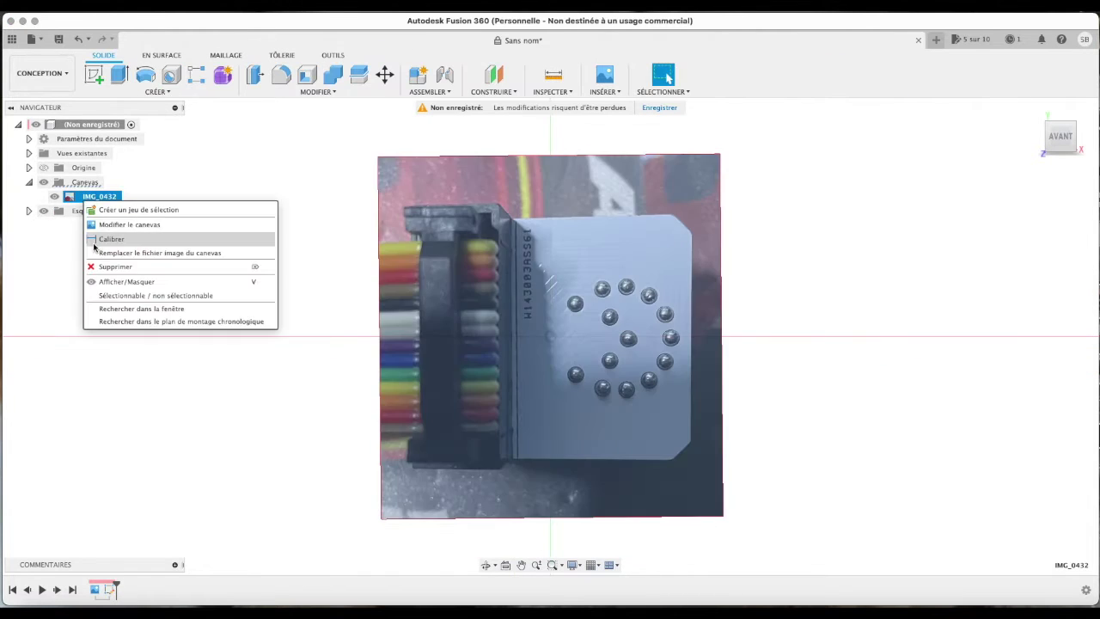
pyautogui.click(104, 243)
pyautogui.click(691, 232)
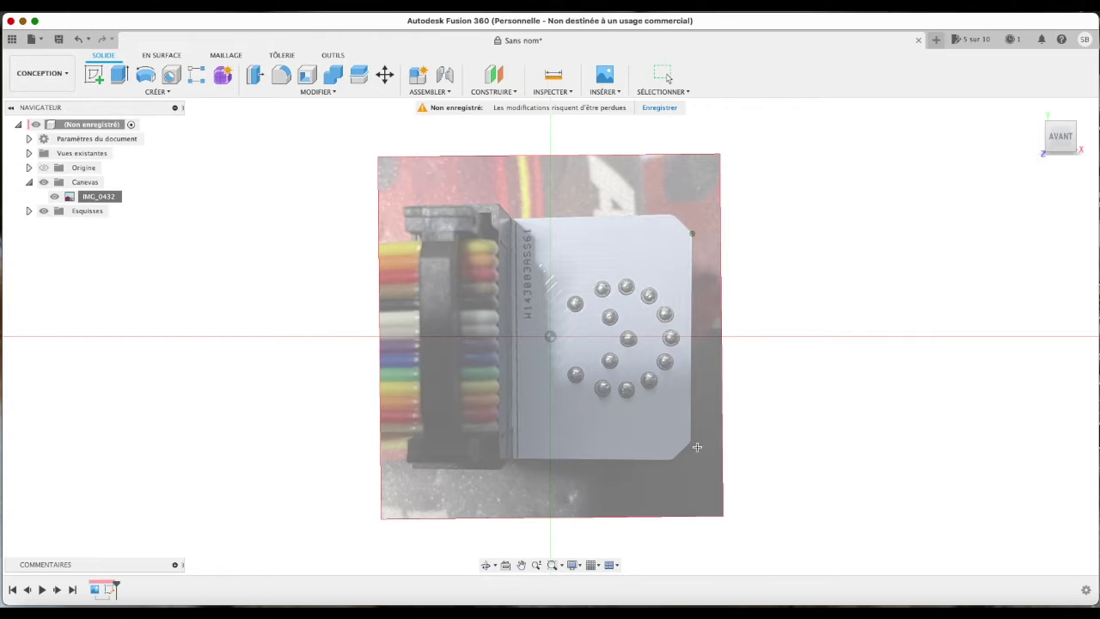
pyautogui.click(690, 442)
pyautogui.write('20')
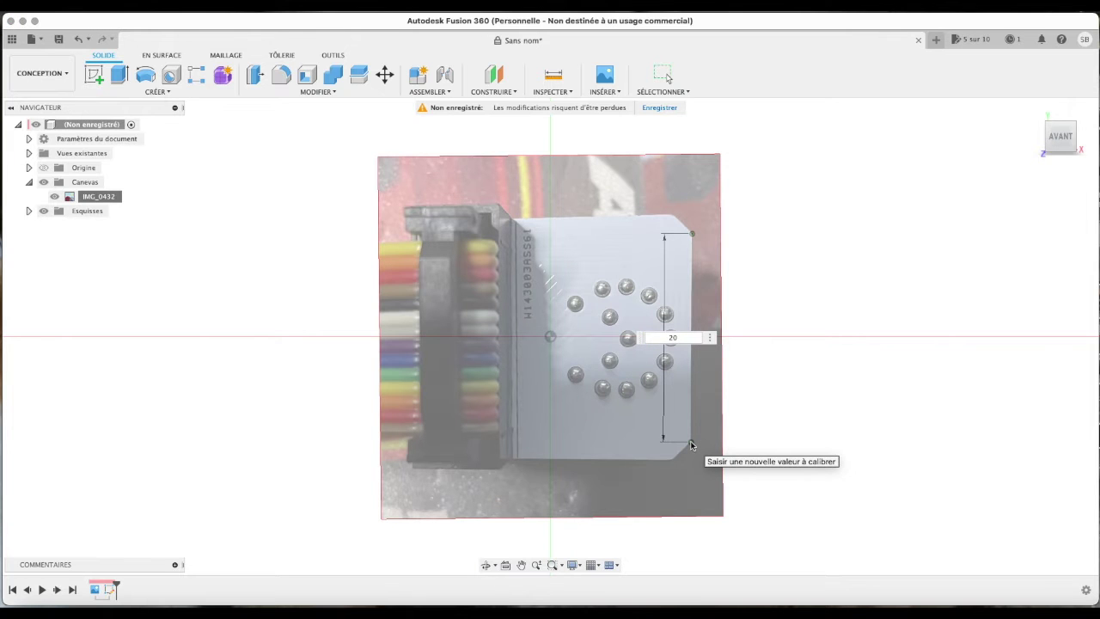
pyautogui.press('Return')
pyautogui.scroll(-3, 458, 228)
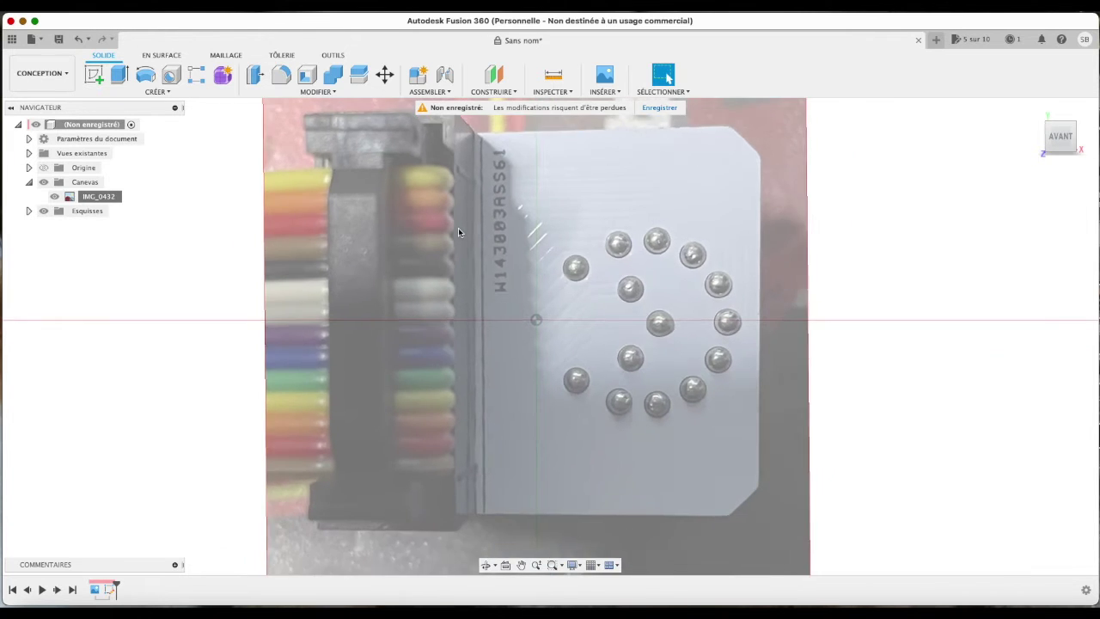
# - Draw a roughly 26.2 × 23.6 mm rectangle over the connector body, plus a narrow strip along its right edge
pyautogui.click(552, 261)
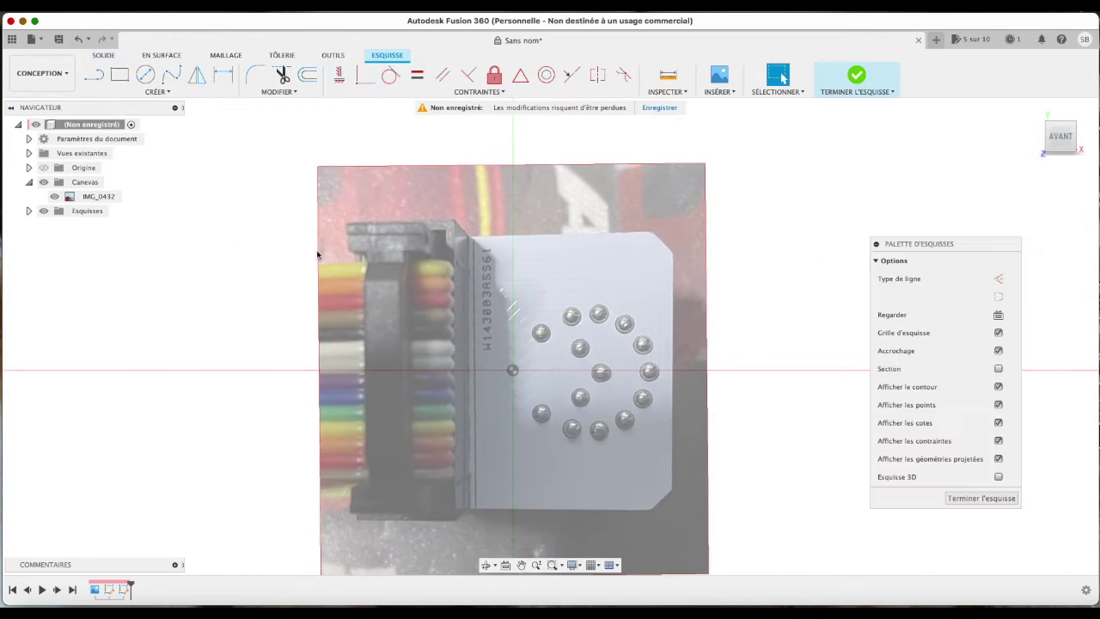
pyautogui.click(120, 74)
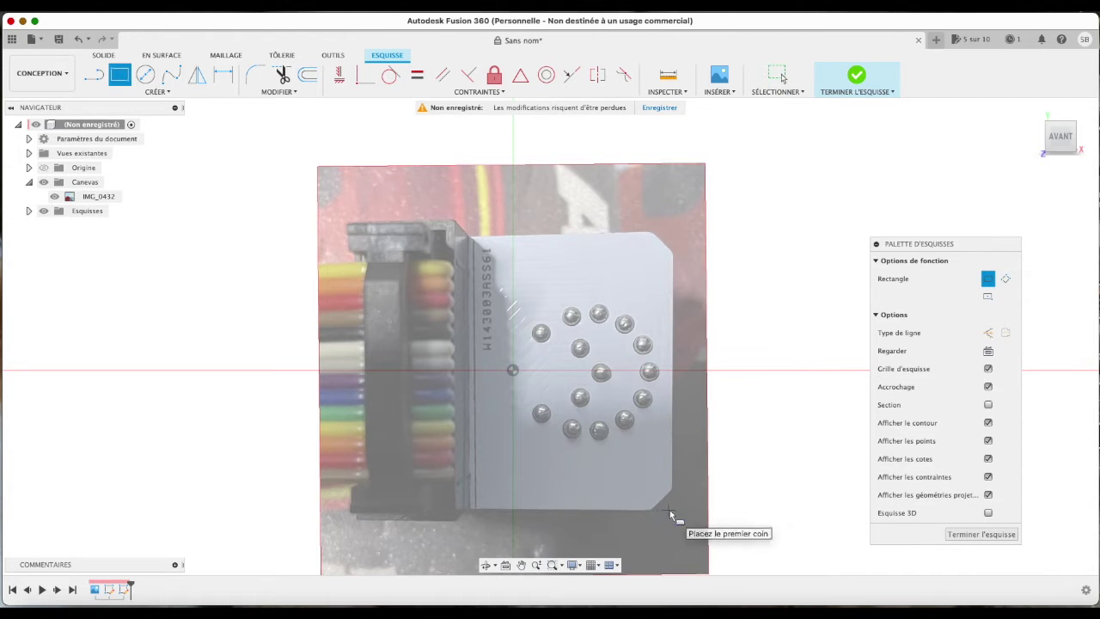
pyautogui.click(650, 508)
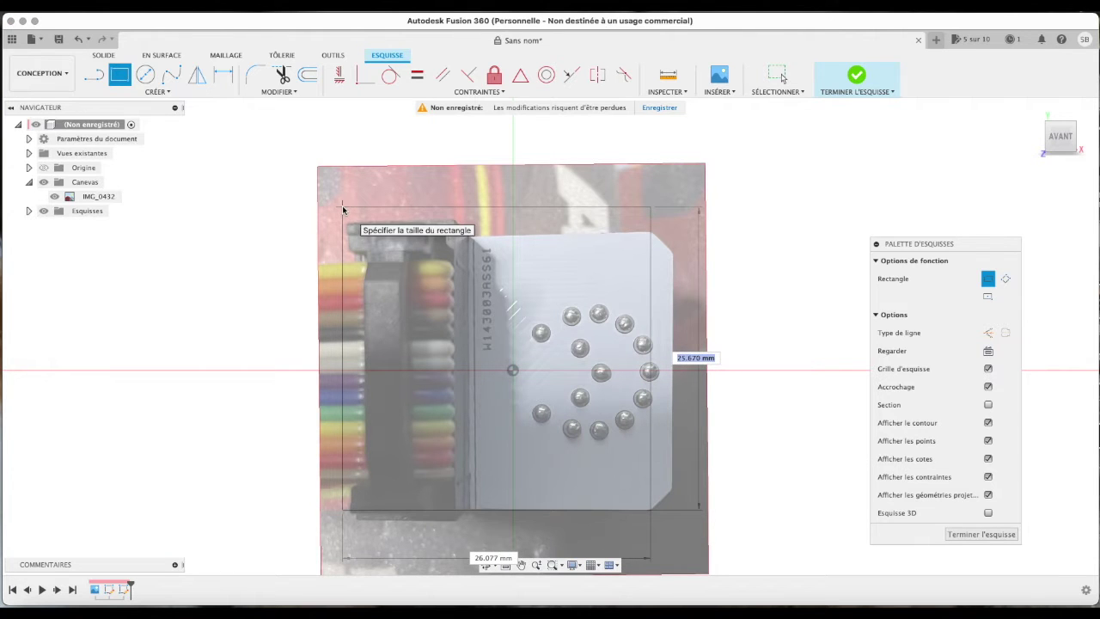
pyautogui.click(340, 231)
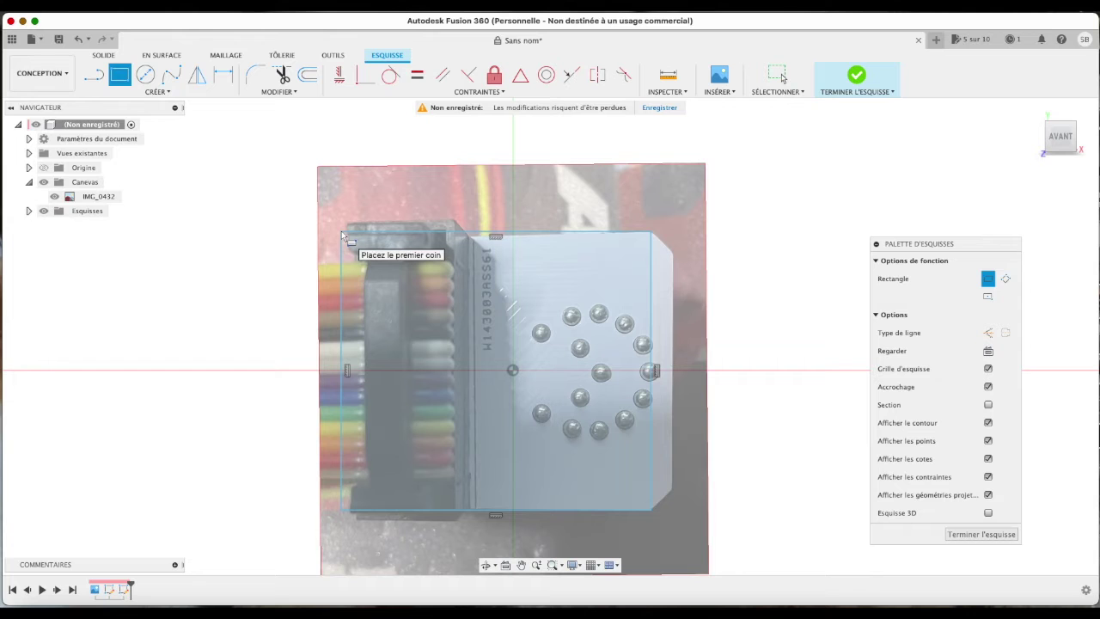
pyautogui.click(650, 232)
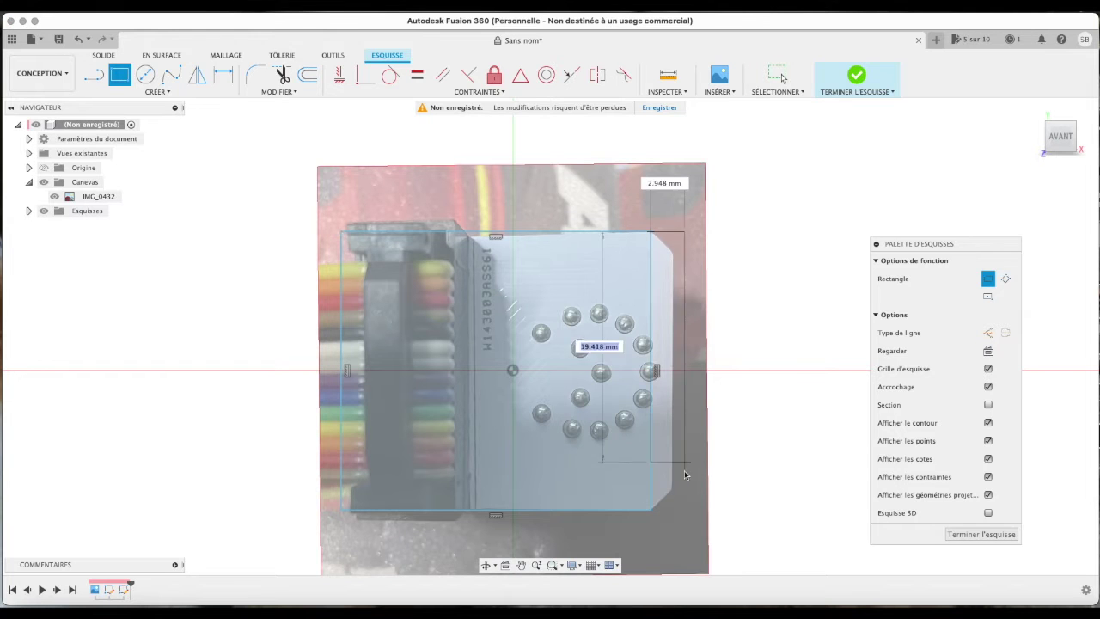
pyautogui.click(674, 518)
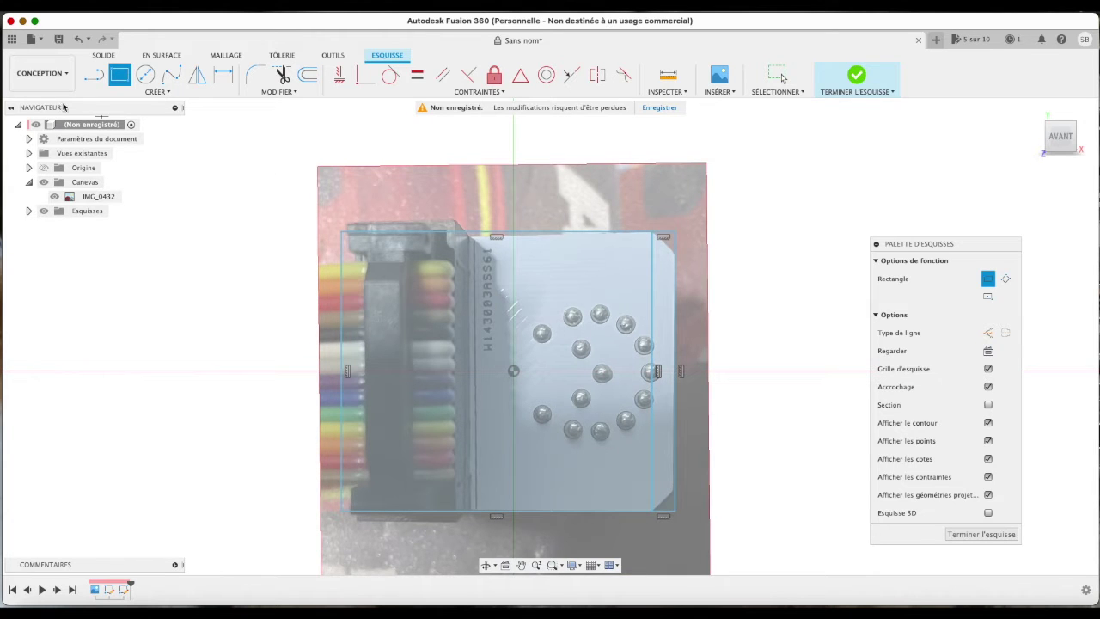
# - Extrude both sketched rectangles 5 mm into a new solid body, then view it from the front
pyautogui.press('e')
pyautogui.click(516, 301)
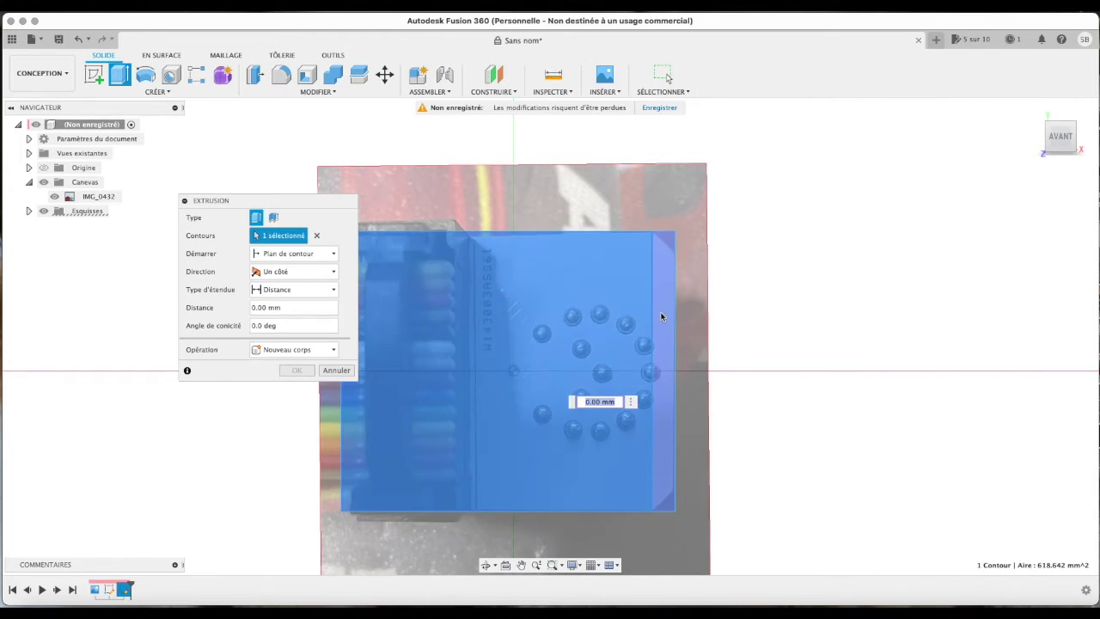
pyautogui.keyDown('shift'); pyautogui.moveTo(550, 335); pyautogui.dragTo(627, 386, button='middle'); pyautogui.keyUp('shift')
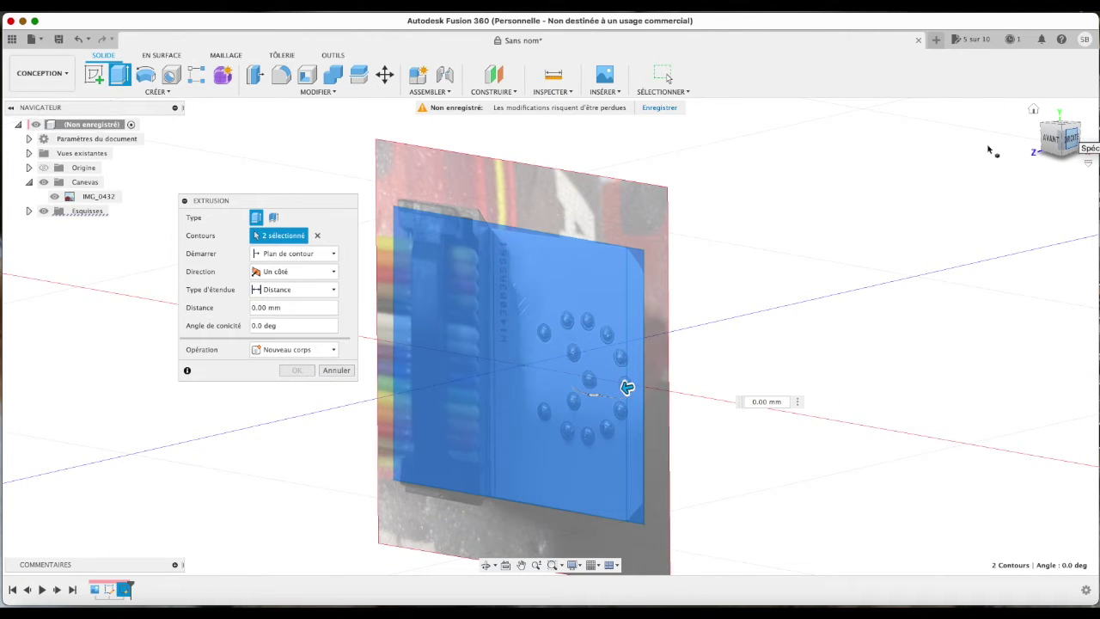
pyautogui.click(275, 307)
pyautogui.write('5')
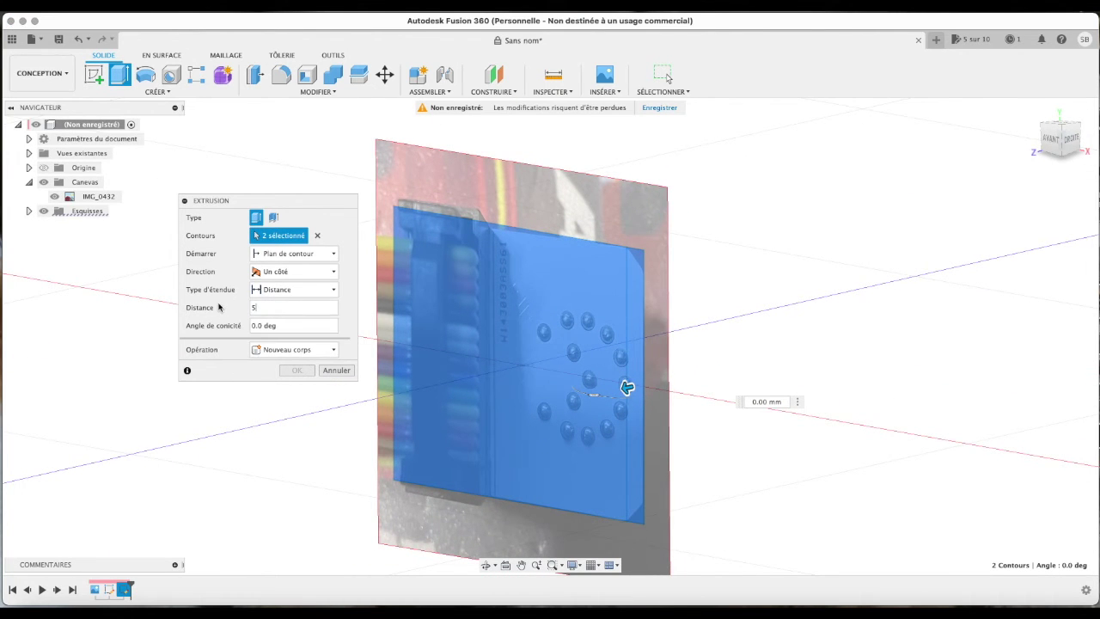
pyautogui.click(291, 372)
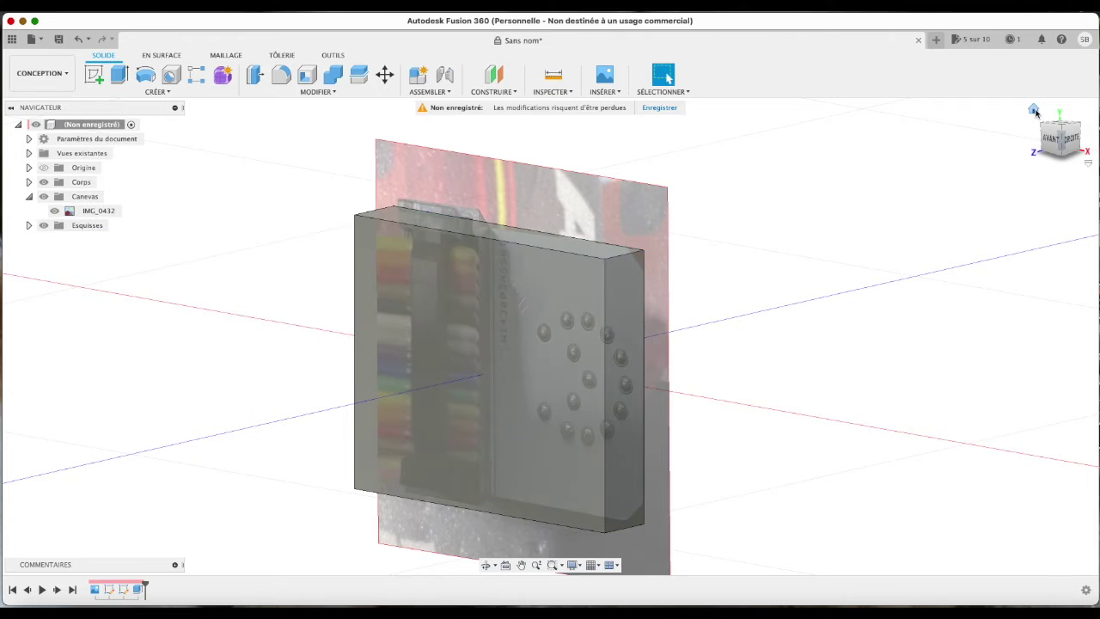
pyautogui.click(1053, 142)
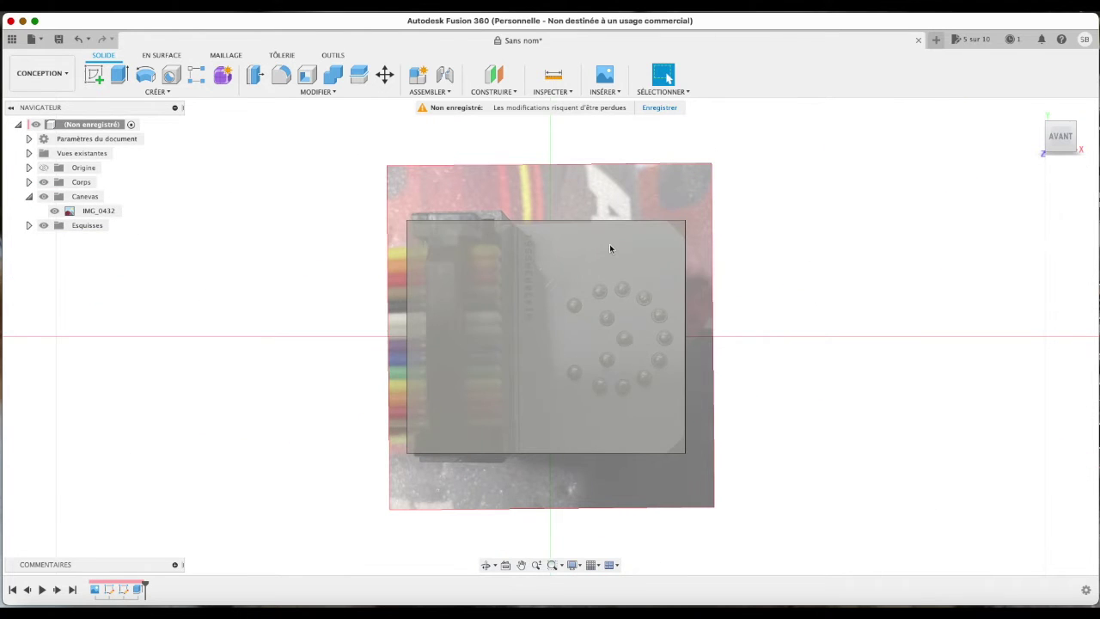
# - Sketch a circle around the pin ring on the block's front face and start extruding it
pyautogui.click(93, 75)
pyautogui.click(590, 322)
pyautogui.press('c')
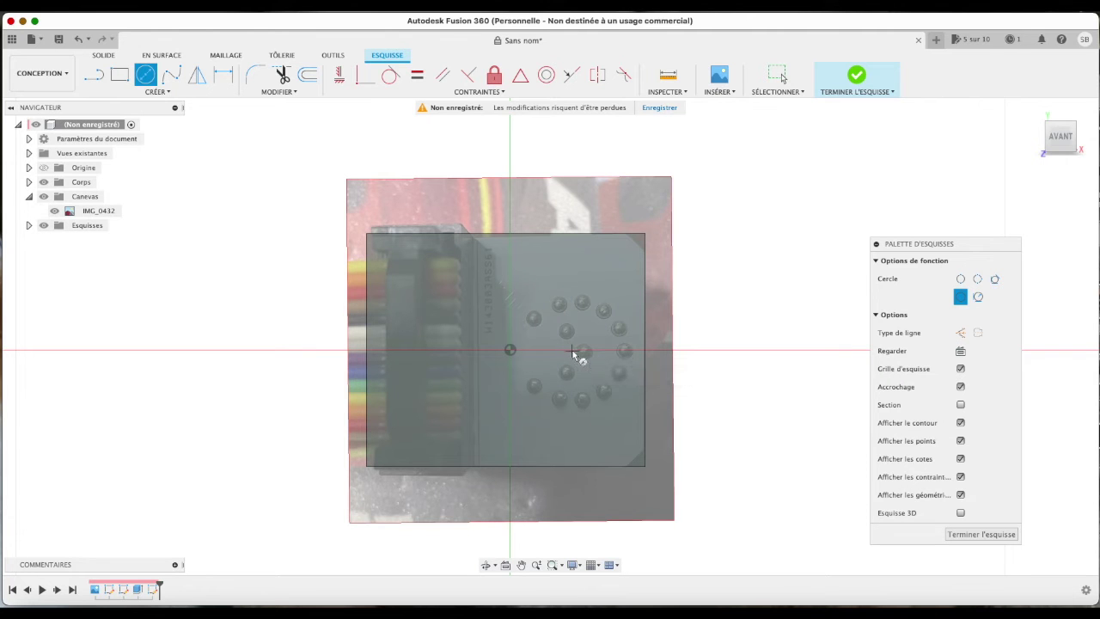
pyautogui.click(573, 349)
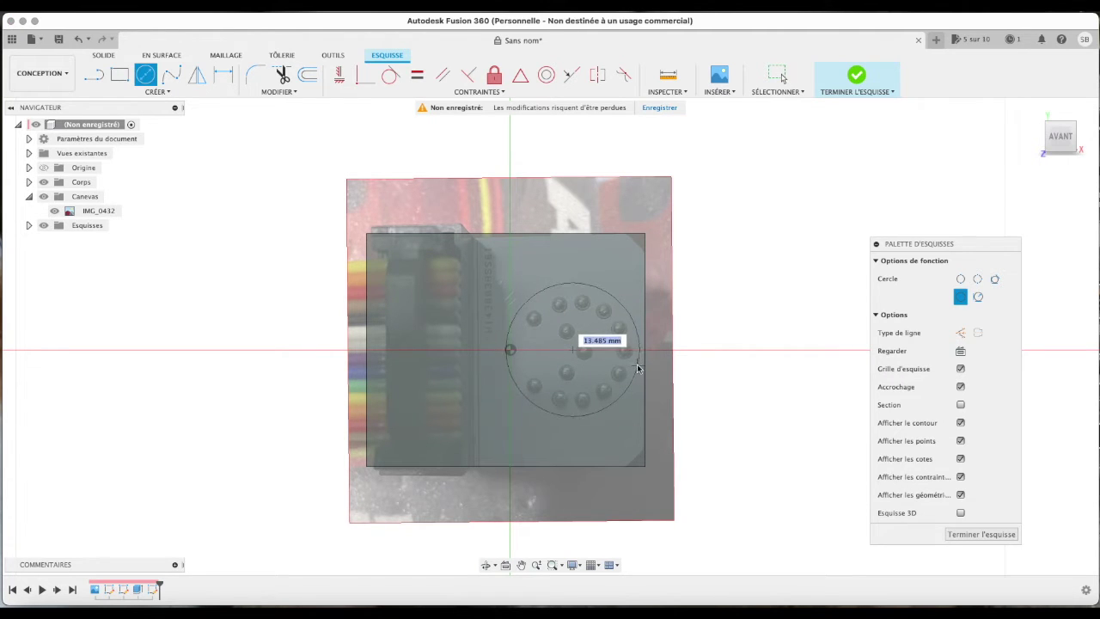
pyautogui.click(637, 368)
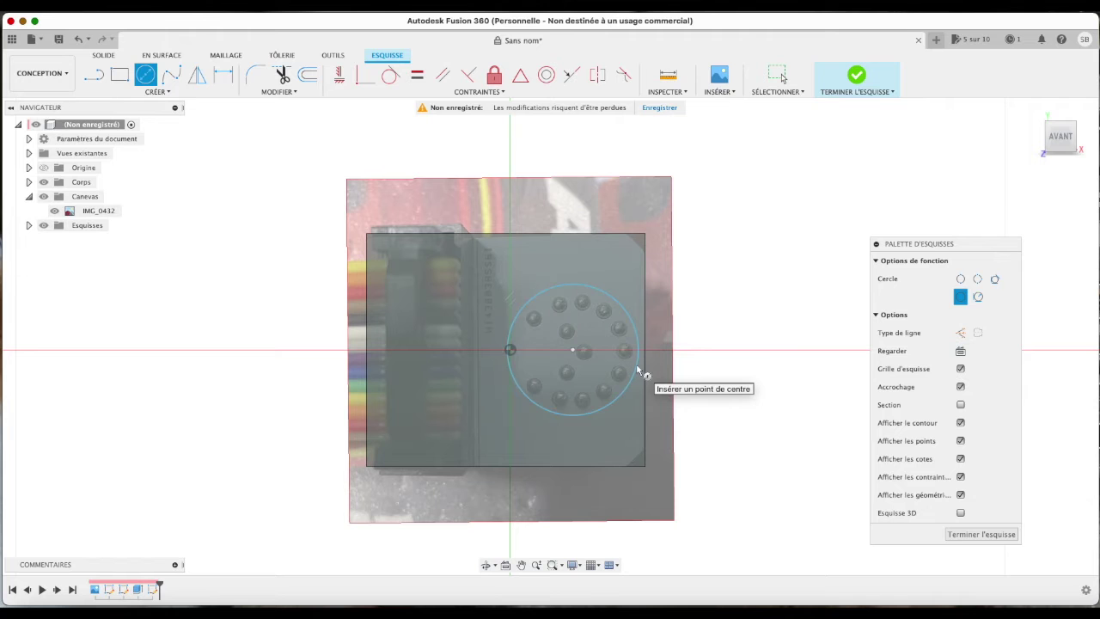
pyautogui.press('e')
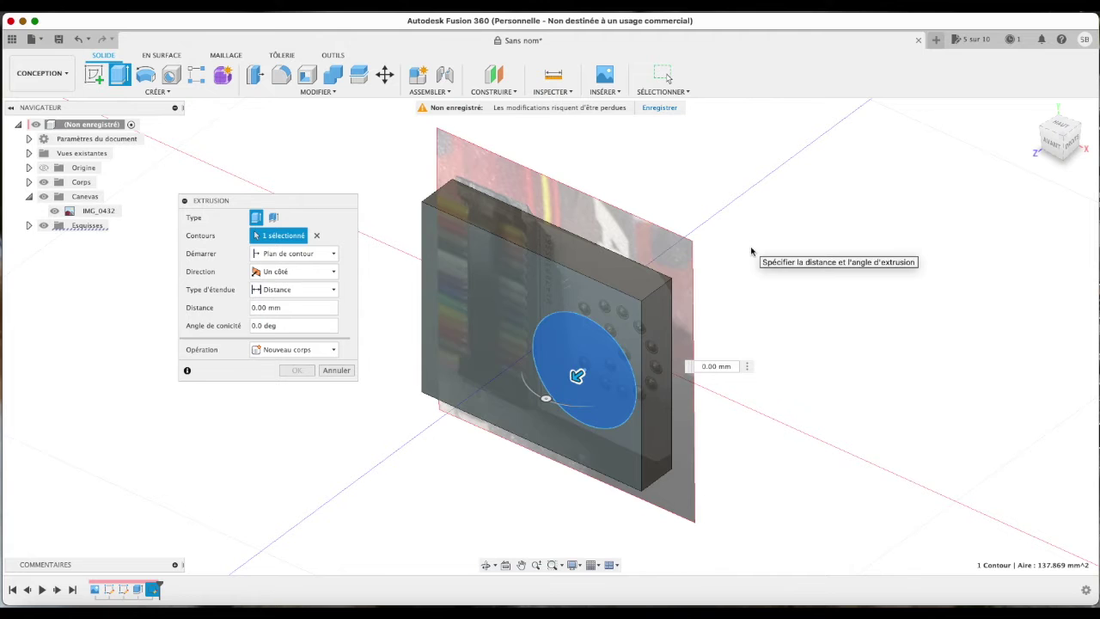
# - Cut the circle about 19 mm into the block, extending in both directions
pyautogui.moveTo(576, 375); pyautogui.dragTo(706, 278)
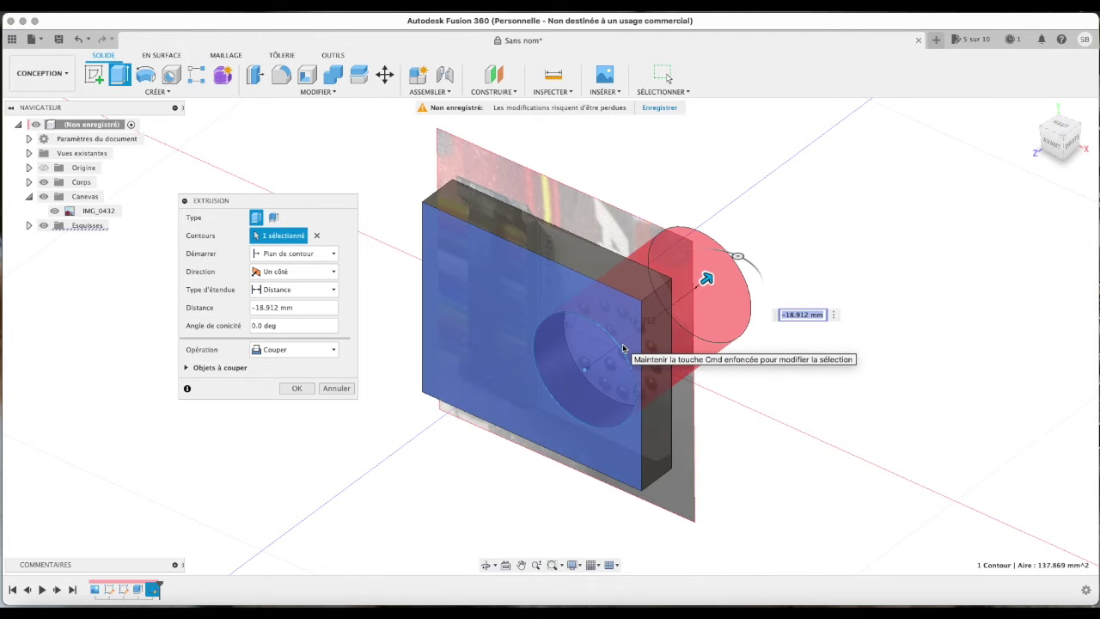
pyautogui.click(292, 271)
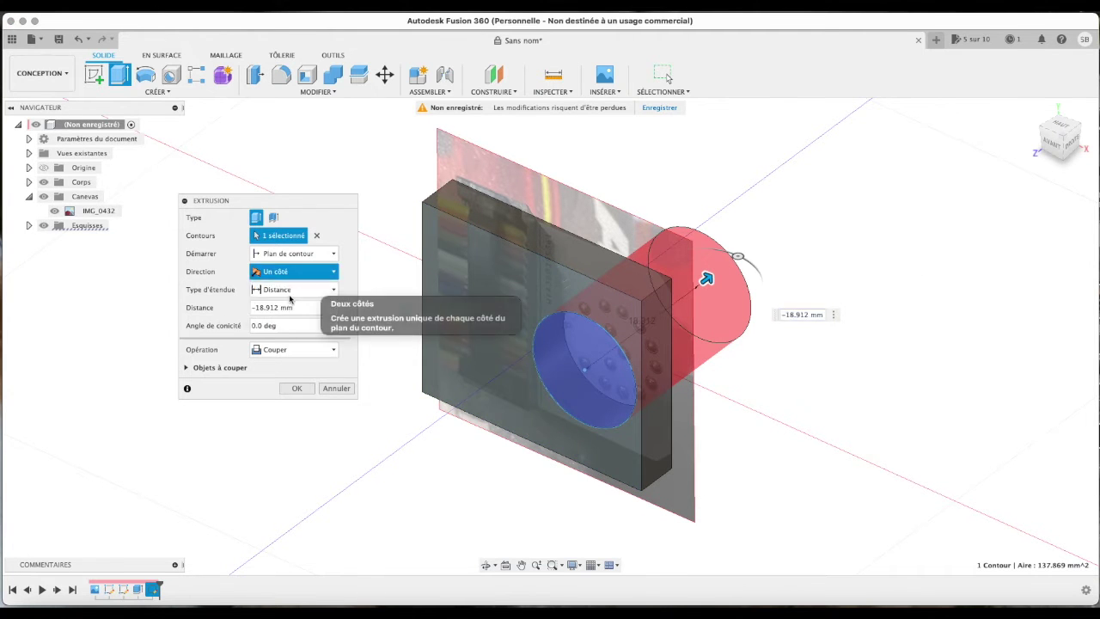
pyautogui.click(284, 301)
pyautogui.press('Return')
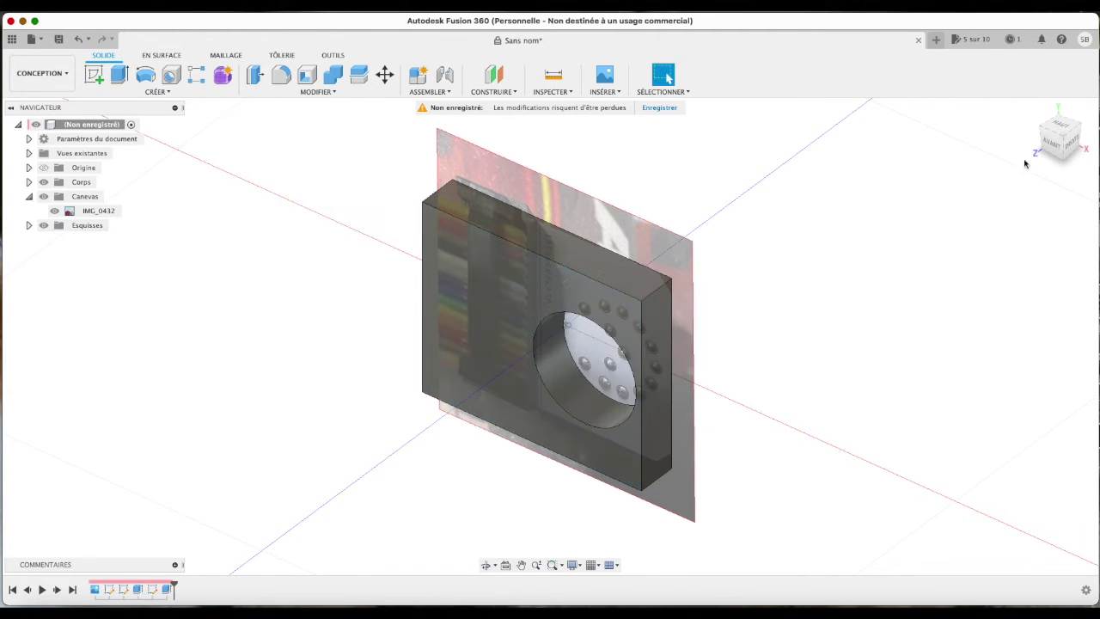
# - From the front view, sketch a rectangle on the front plane enclosing the whole block
pyautogui.click(1057, 146)
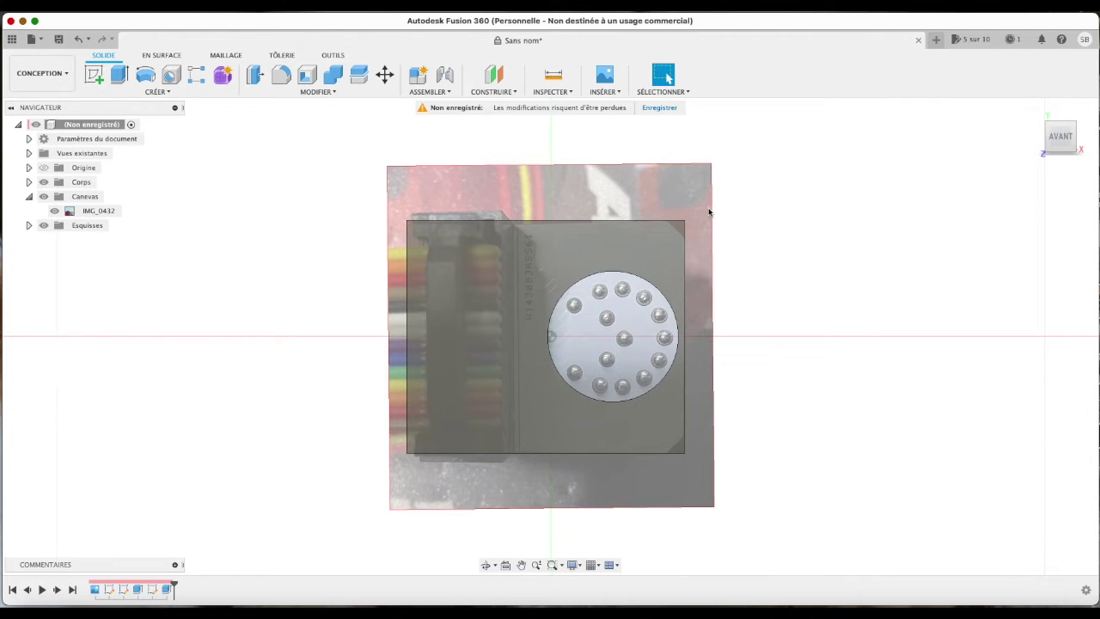
pyautogui.click(94, 74)
pyautogui.click(593, 301)
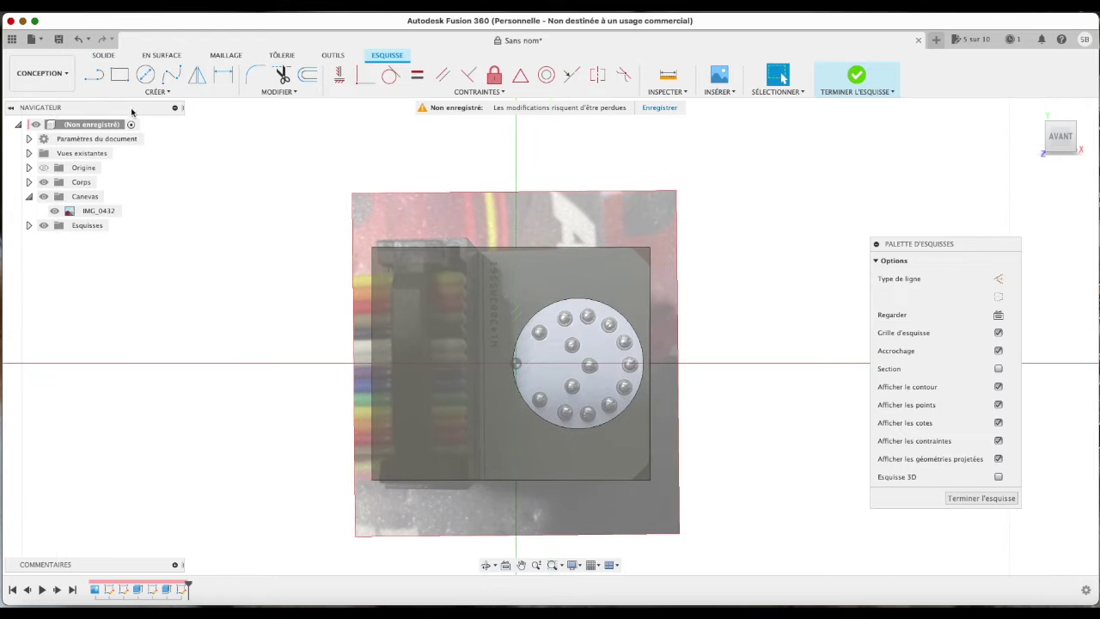
pyautogui.click(119, 75)
pyautogui.click(359, 239)
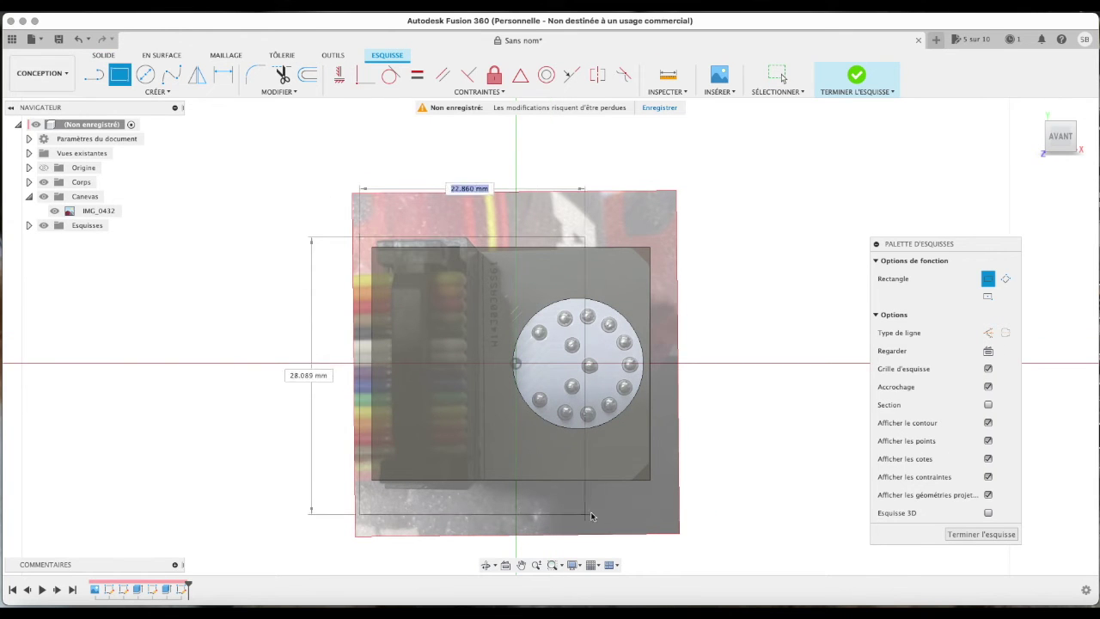
pyautogui.click(668, 496)
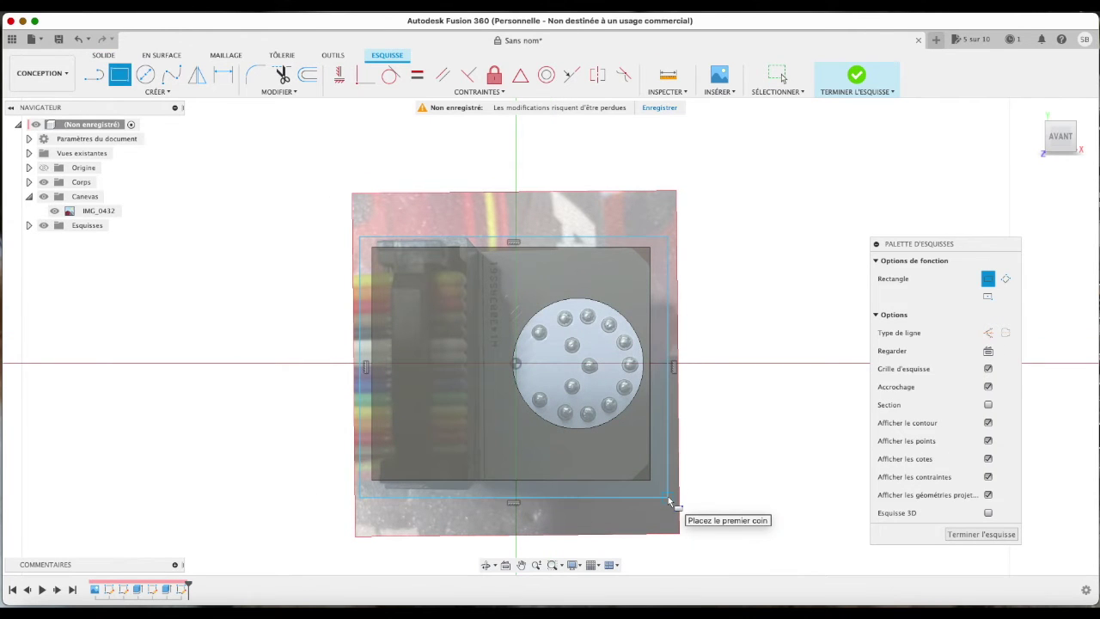
# - Extrude the enclosing rectangle 5 mm as a new body, giving Corps1 and Corps2
pyautogui.press('e')
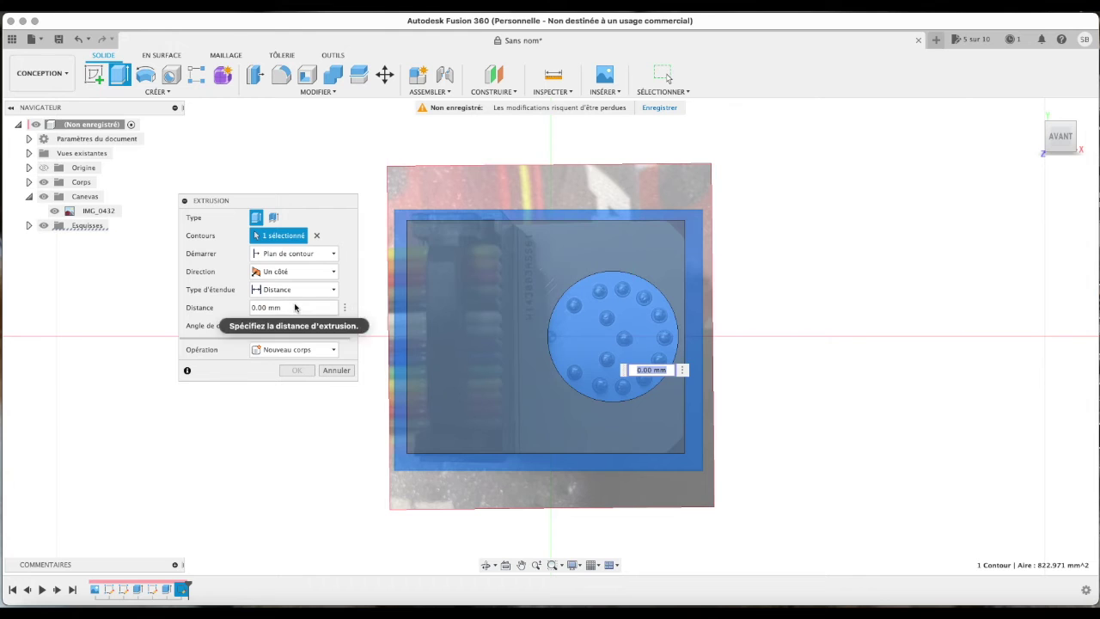
pyautogui.click(295, 307)
pyautogui.press('Return')
pyautogui.click(292, 350)
pyautogui.click(286, 405)
pyautogui.click(301, 375)
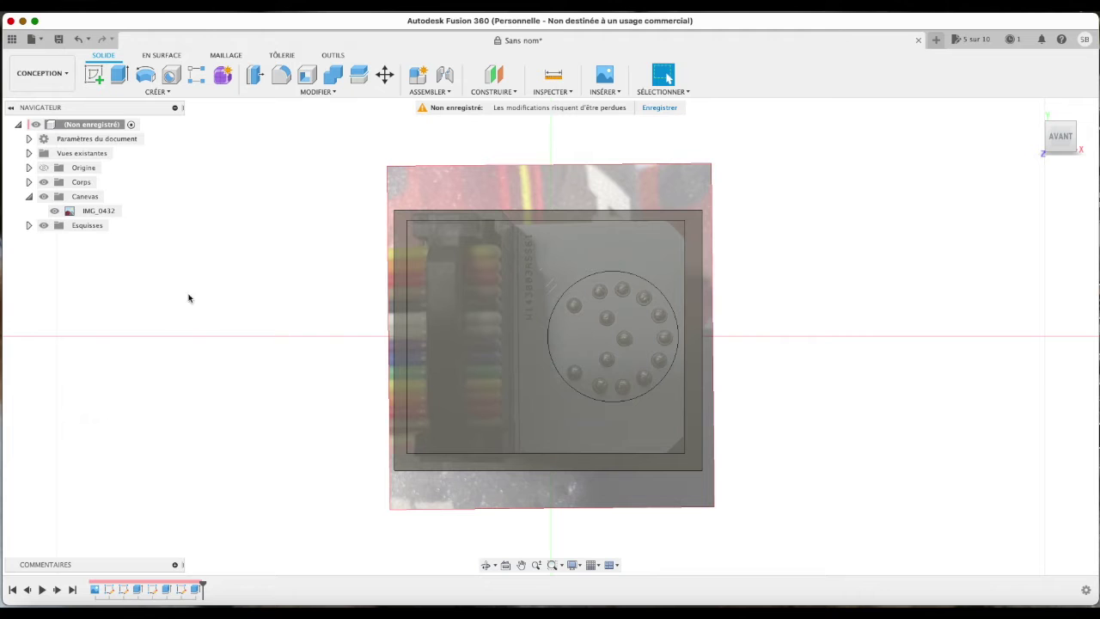
pyautogui.click(28, 182)
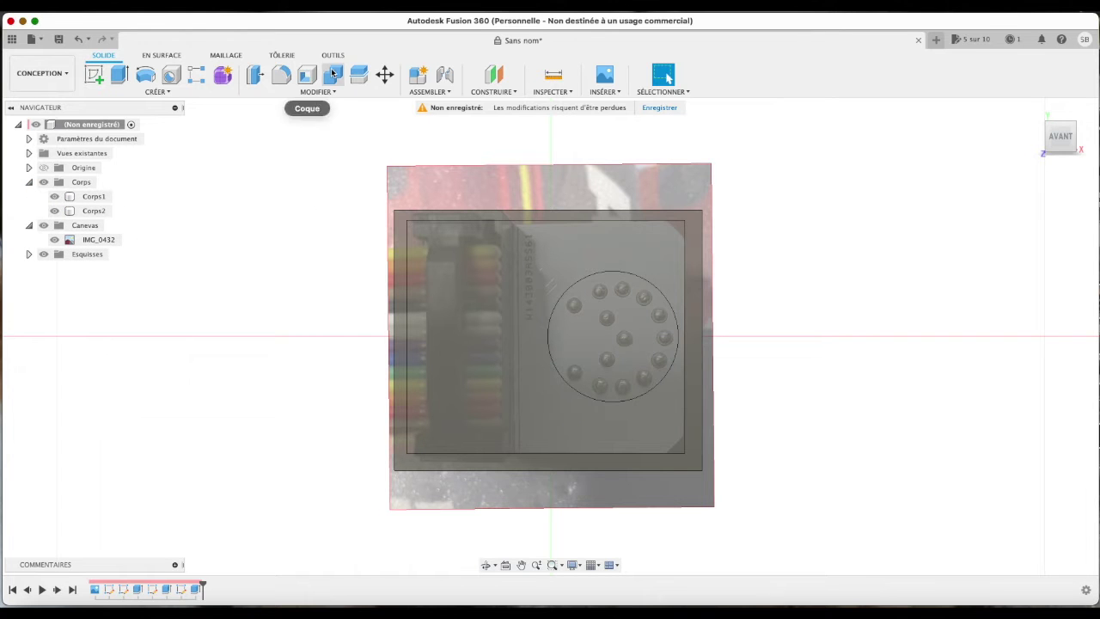
pyautogui.click(359, 74)
# - Combine with Cut, using Corps2 as target and Corps1 as tool, then view it isometrically
pyautogui.click(94, 196)
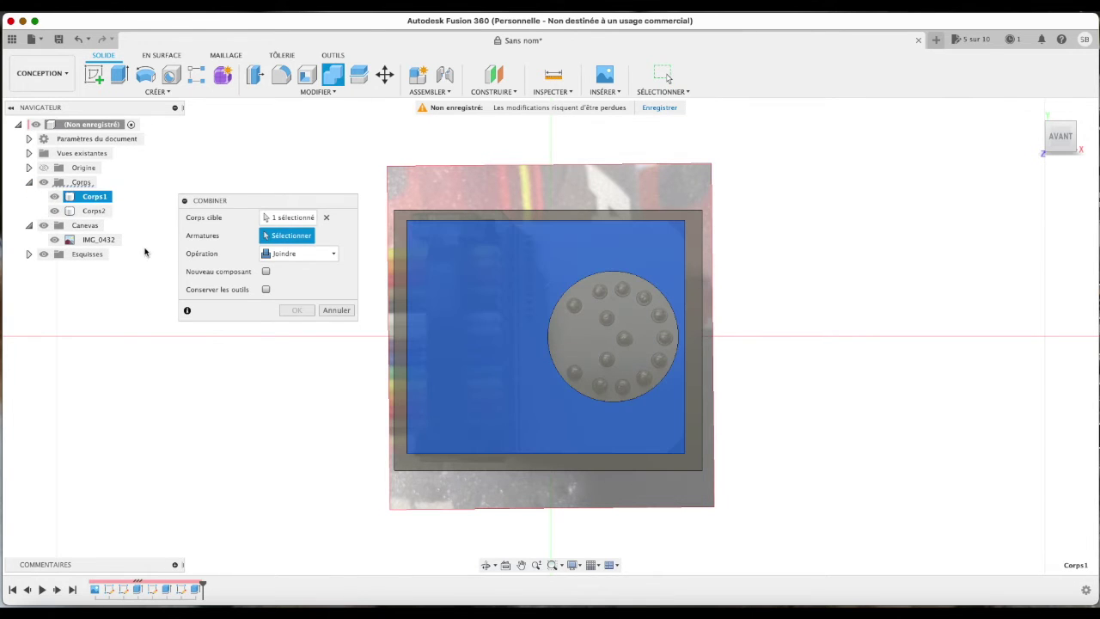
pyautogui.click(327, 217)
pyautogui.click(94, 210)
pyautogui.click(89, 197)
pyautogui.click(331, 254)
pyautogui.click(318, 286)
pyautogui.click(296, 311)
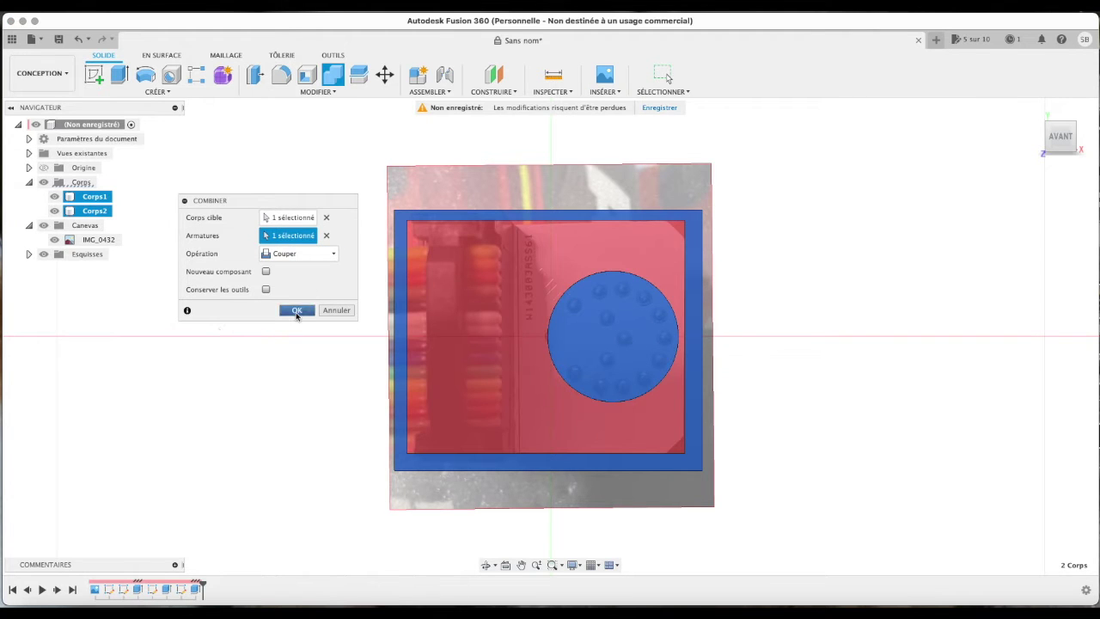
pyautogui.click(1074, 125)
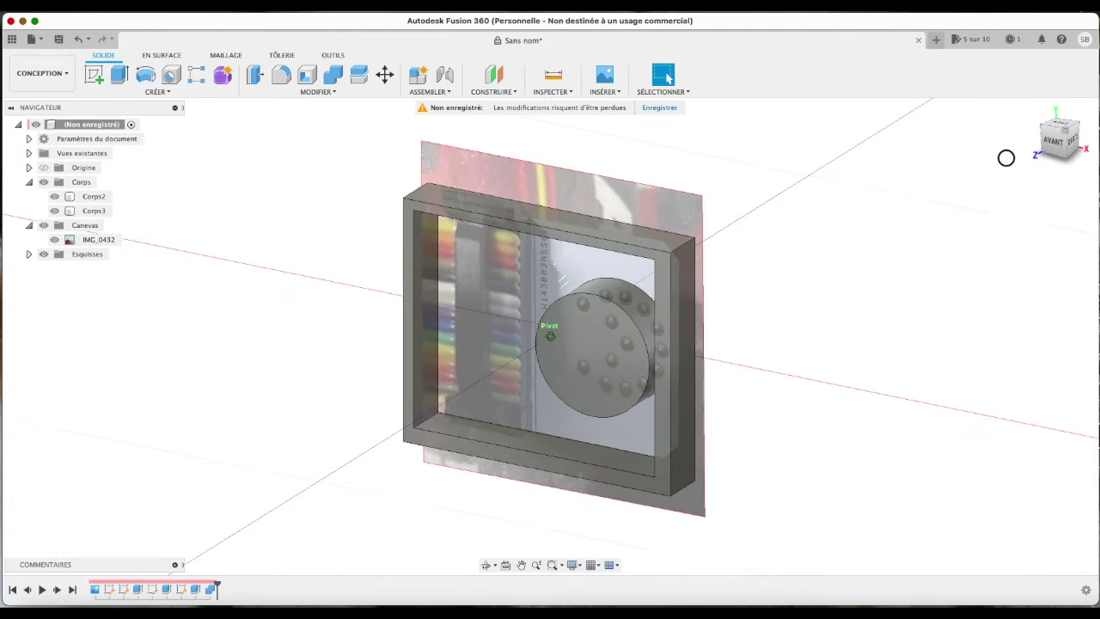
# - Try an outward circular cut from the circle face, then undo it
pyautogui.click(610, 324)
pyautogui.press('e')
pyautogui.moveTo(600, 346); pyautogui.dragTo(811, 245)
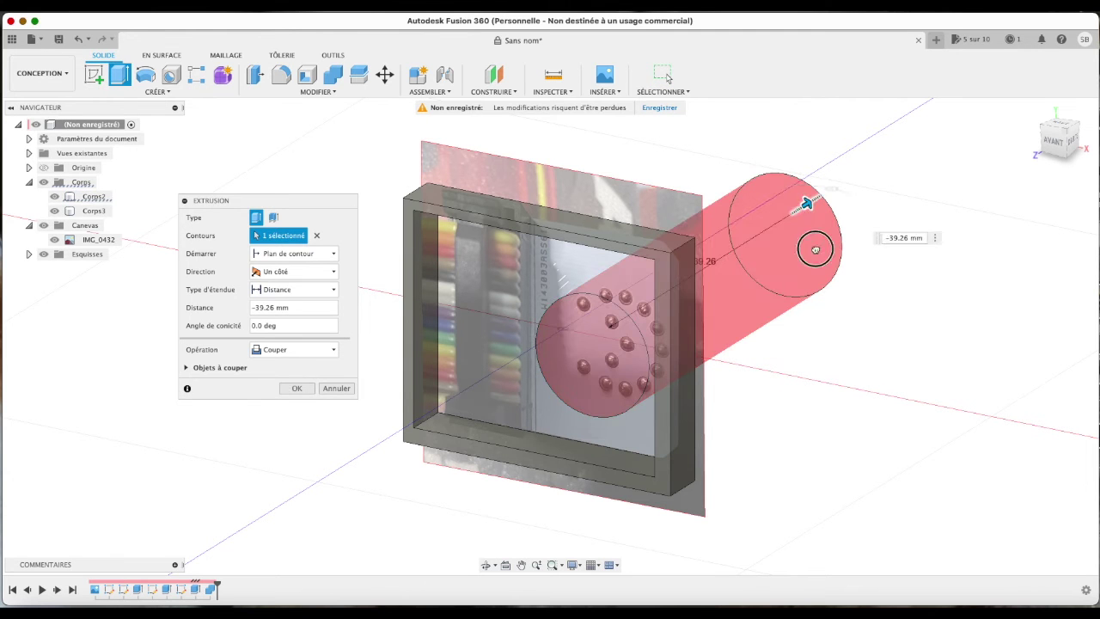
pyautogui.press('Return')
pyautogui.moveTo(1046, 152); pyautogui.dragTo(1095, 129)
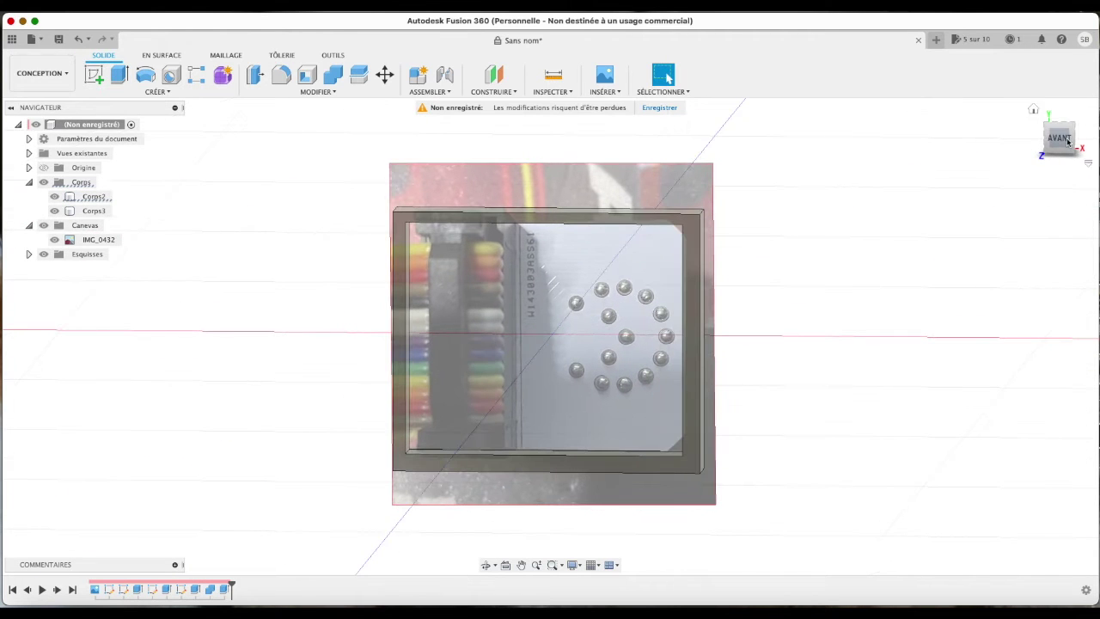
pyautogui.click(79, 45)
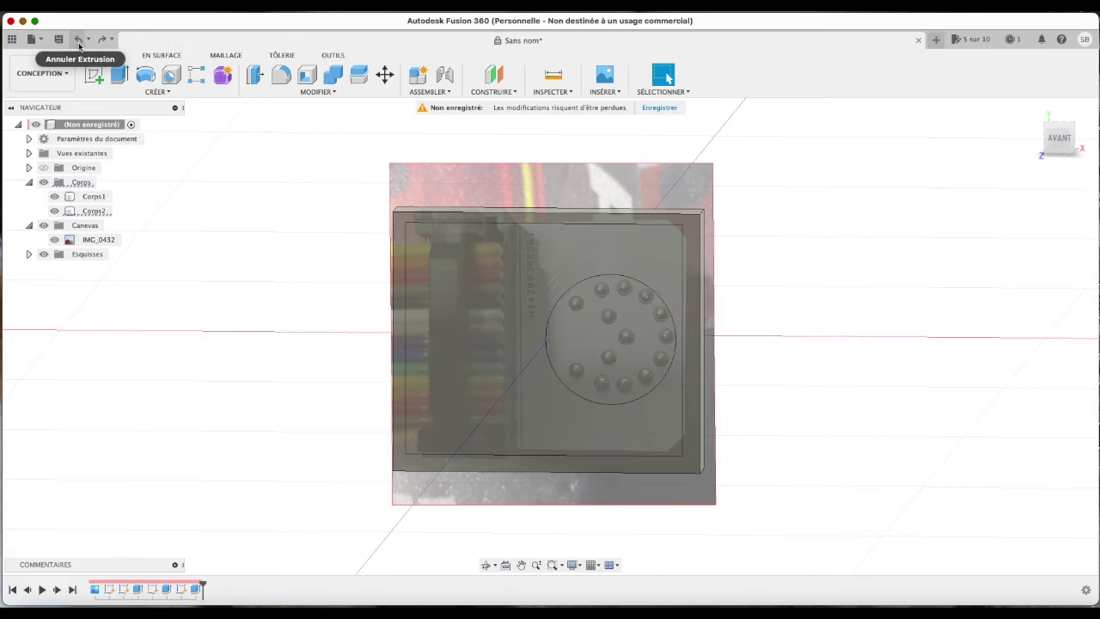
# - Cut the tray's front face -4 mm to form the recess
pyautogui.click(539, 261)
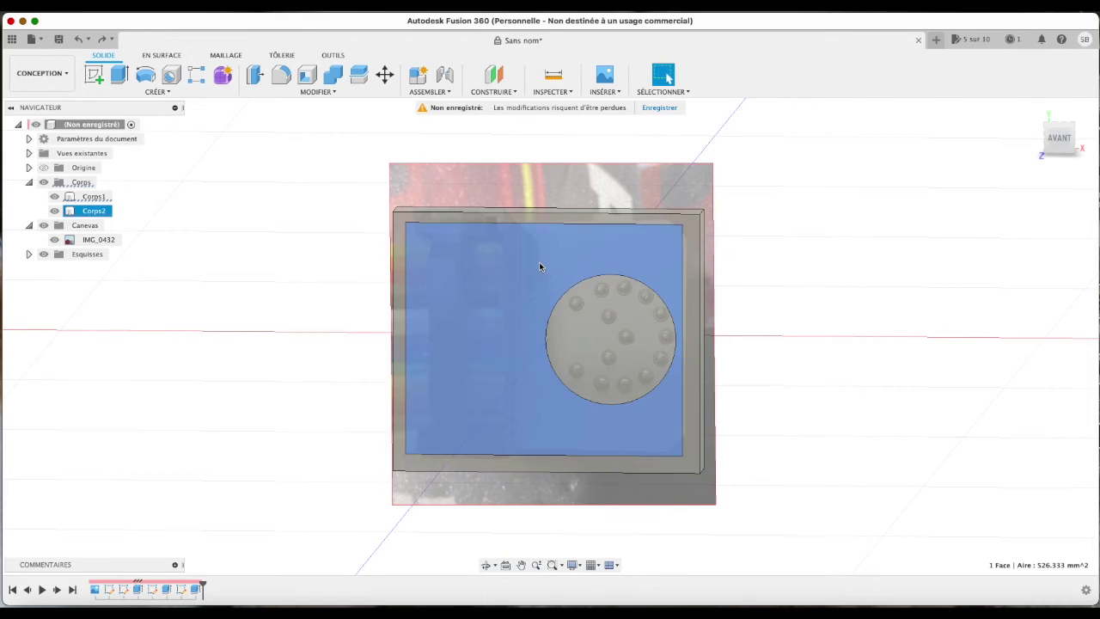
pyautogui.click(1068, 143)
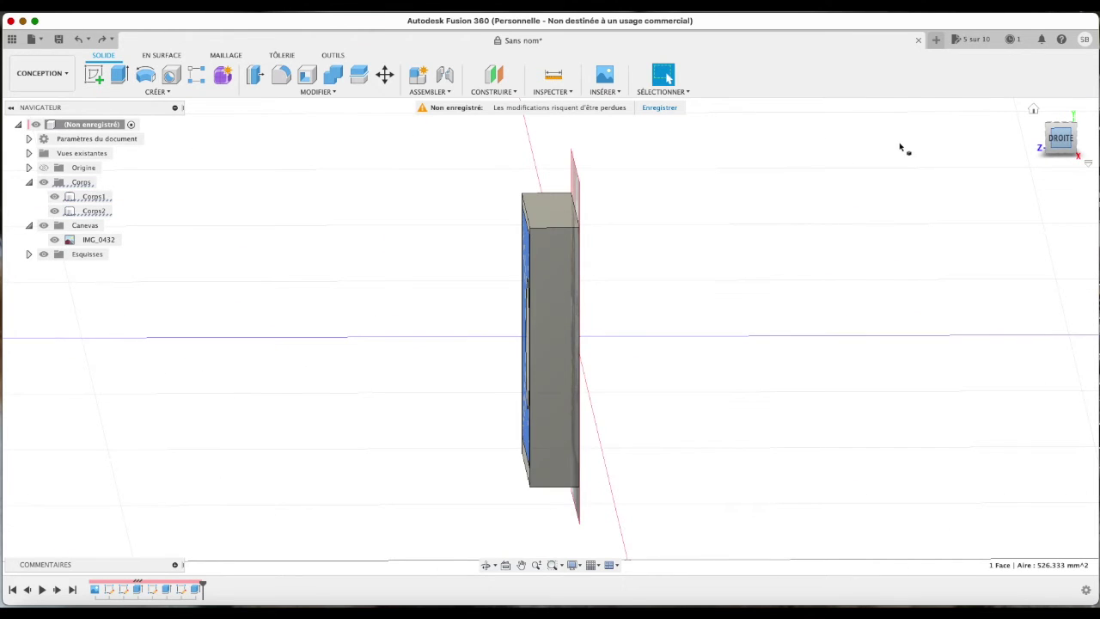
pyautogui.press('e')
pyautogui.click(1059, 140)
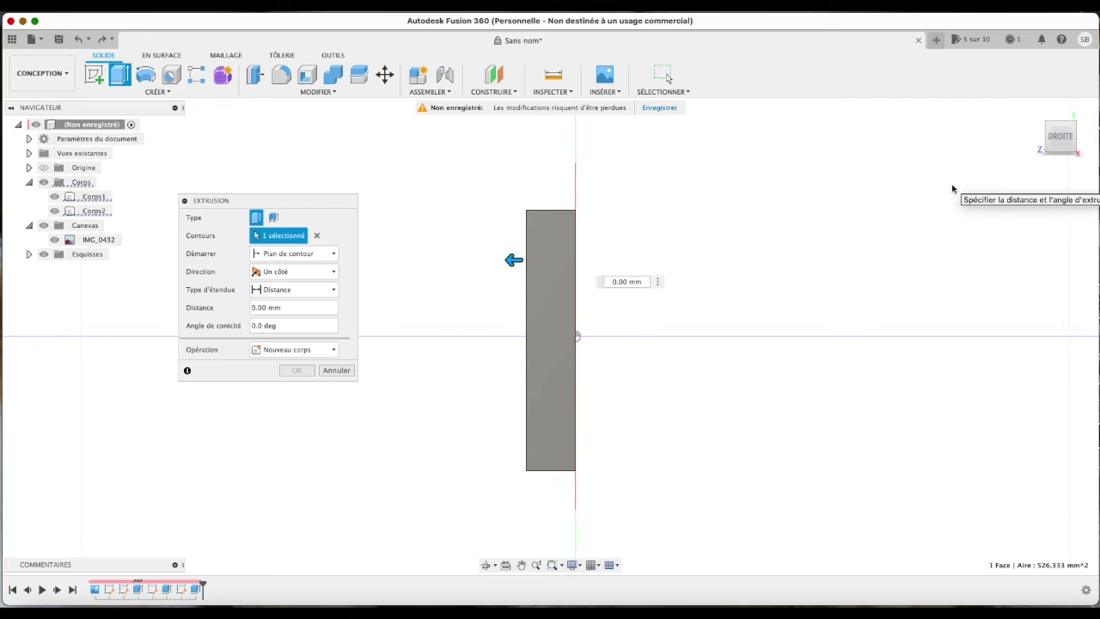
pyautogui.click(643, 281)
pyautogui.write('-4')
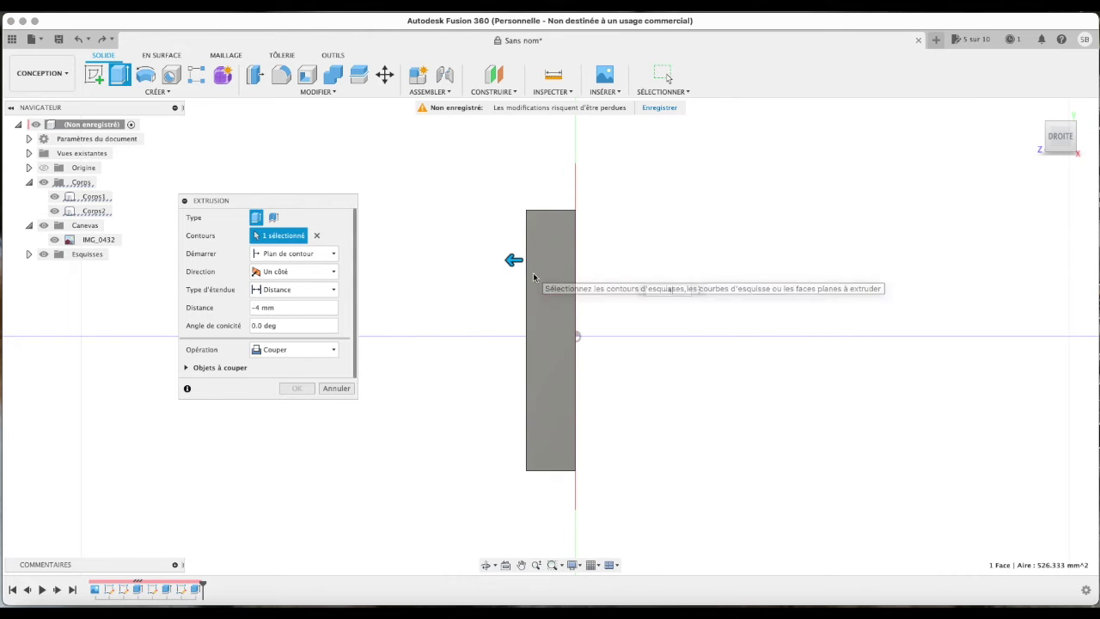
pyautogui.click(295, 389)
# - Cut the circular pocket through the box, then view the model from the front
pyautogui.click(1032, 112)
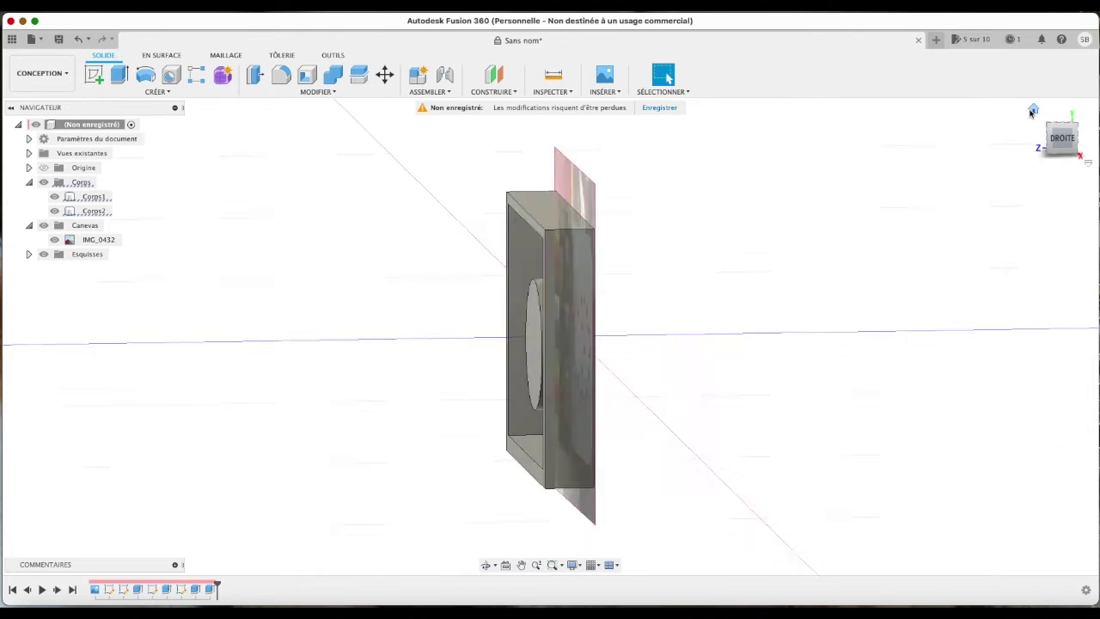
pyautogui.click(579, 375)
pyautogui.press('e')
pyautogui.moveTo(579, 375); pyautogui.dragTo(795, 340)
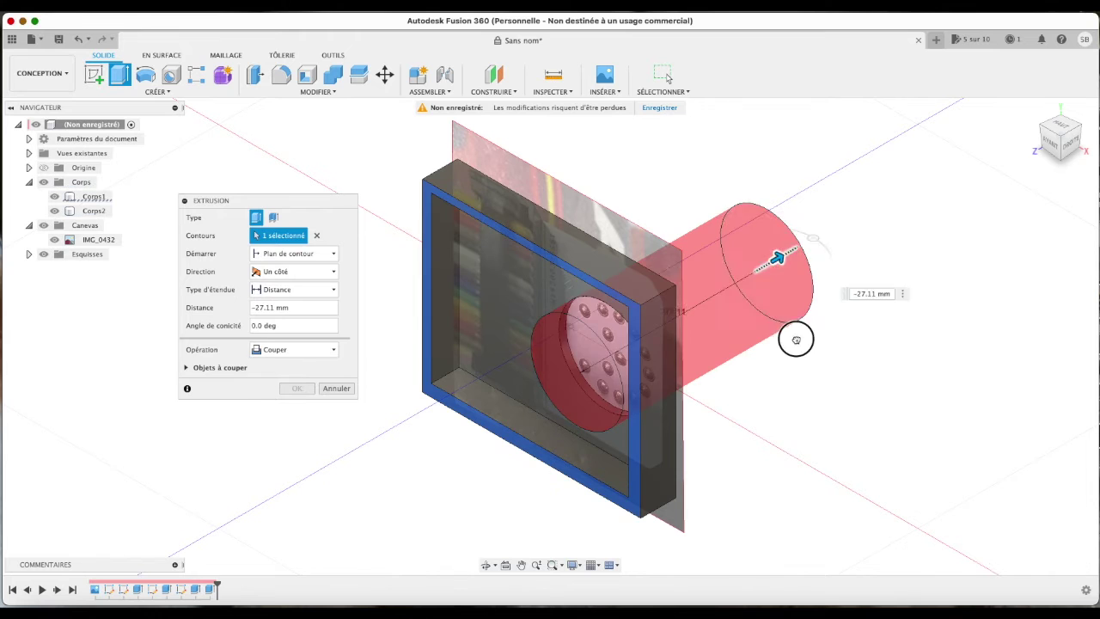
pyautogui.click(296, 388)
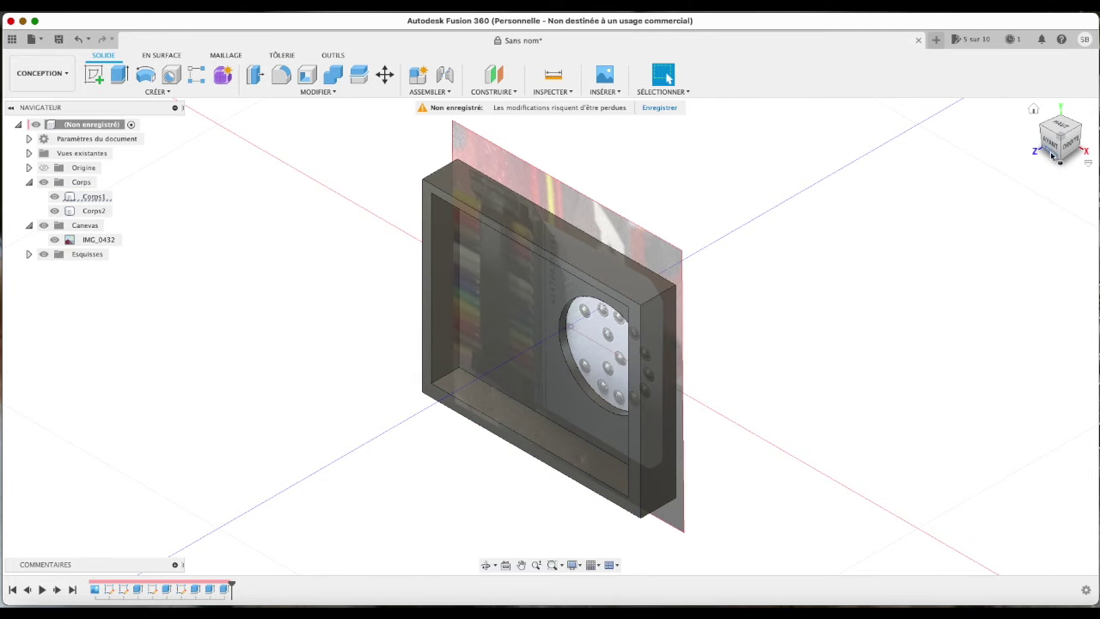
pyautogui.click(1050, 151)
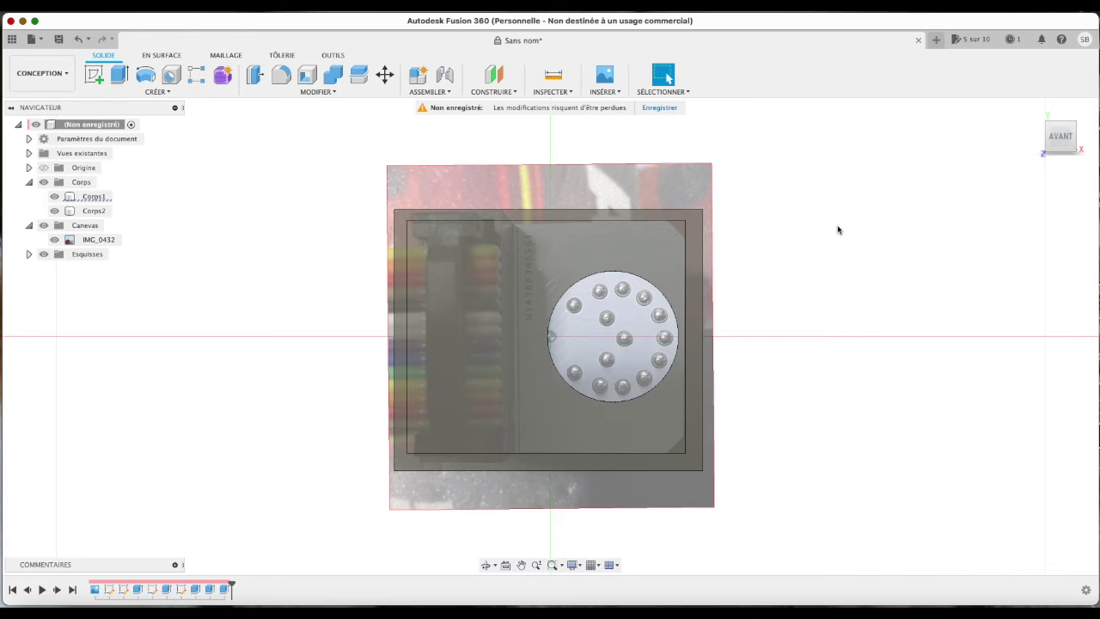
# - Preview the 3D Print export for the tray body, cancel it, and return to the home view
pyautogui.click(334, 55)
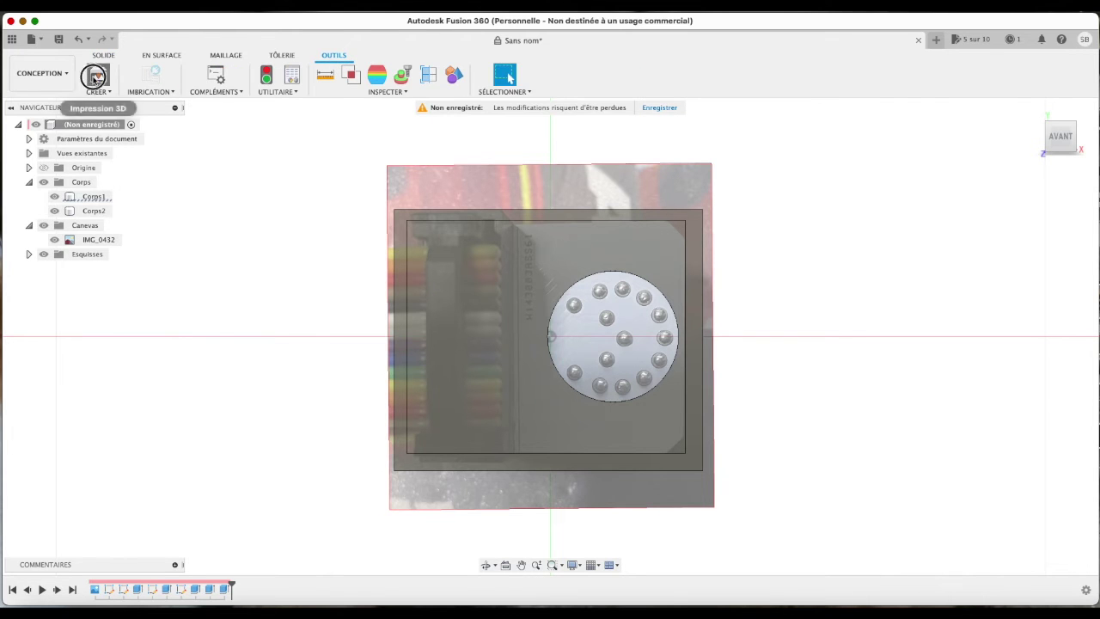
pyautogui.click(98, 75)
pyautogui.click(430, 307)
pyautogui.click(336, 418)
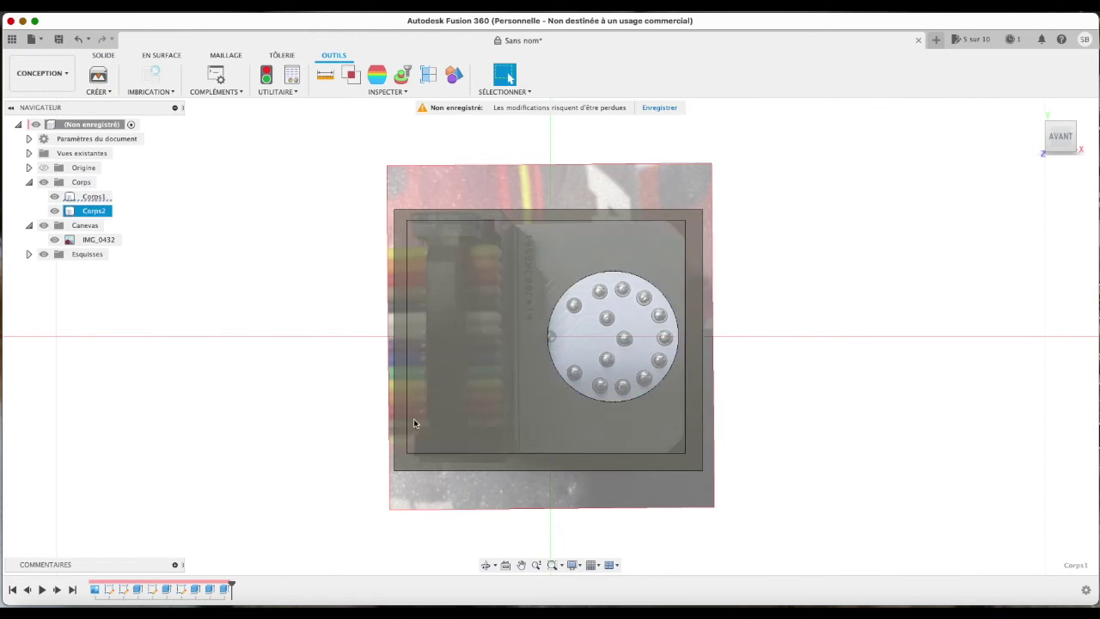
pyautogui.click(1069, 145)
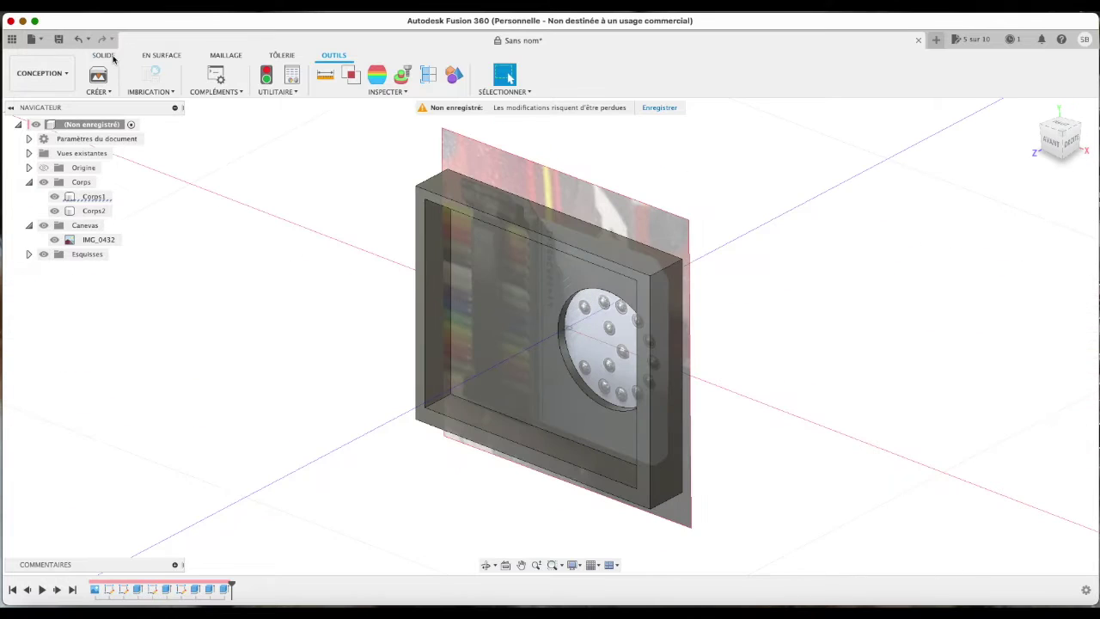
# - Combine Corps1 into Corps2 with a Joindre (Join) operation to make one tray body
pyautogui.click(333, 75)
pyautogui.click(464, 258)
pyautogui.click(284, 253)
pyautogui.click(294, 273)
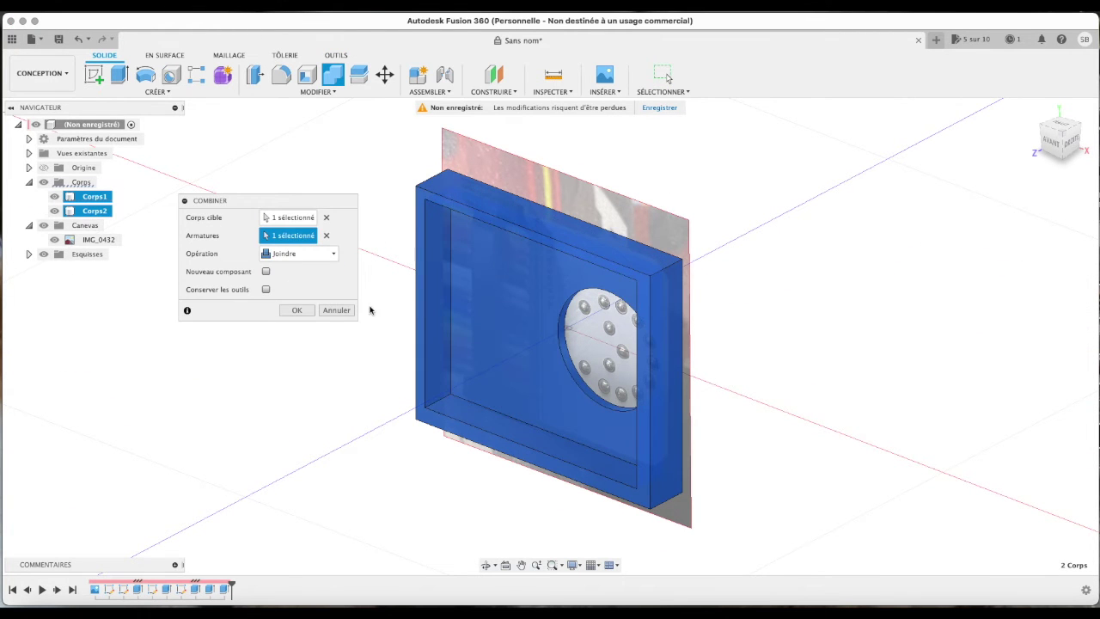
pyautogui.click(293, 310)
pyautogui.click(334, 55)
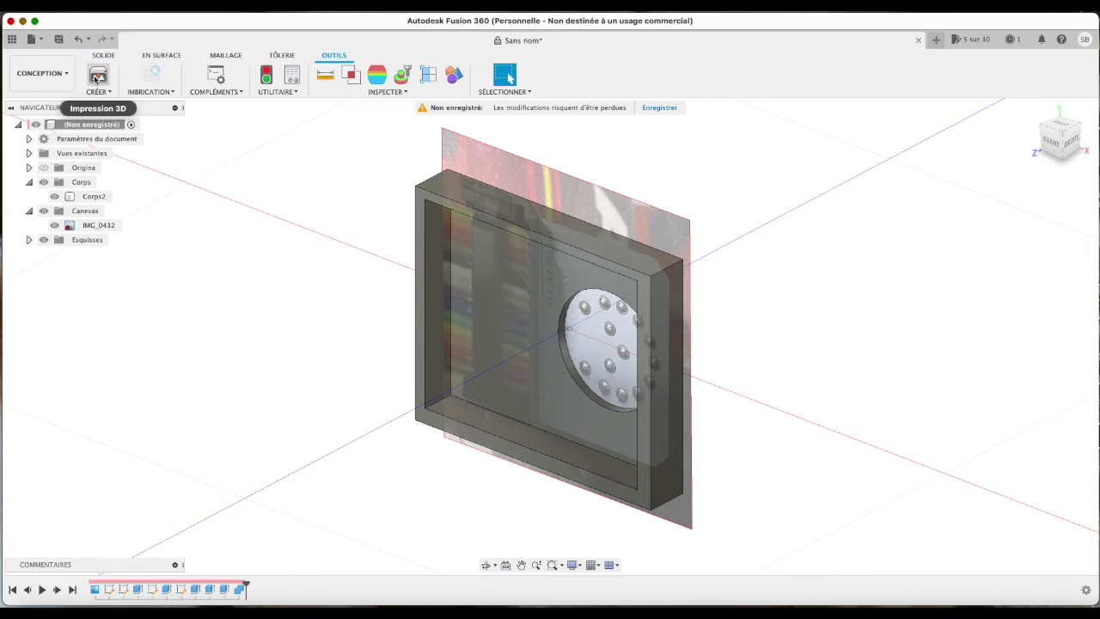
pyautogui.click(98, 76)
# - Send Corps2 to the Cura print utility and dismiss the insufficient-privileges error
pyautogui.click(476, 220)
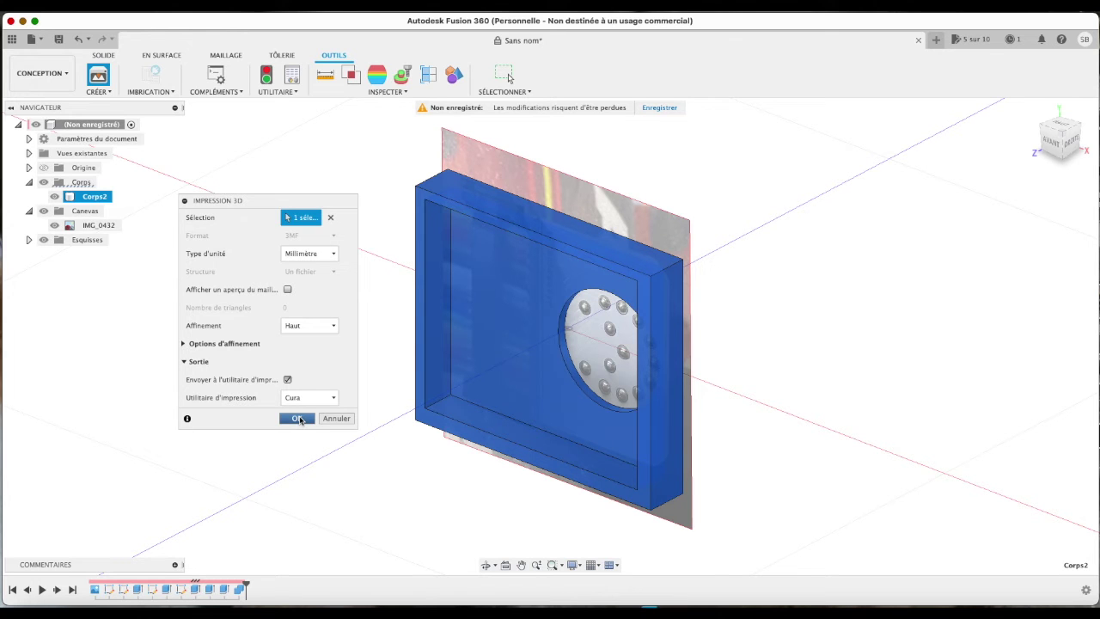
pyautogui.click(297, 418)
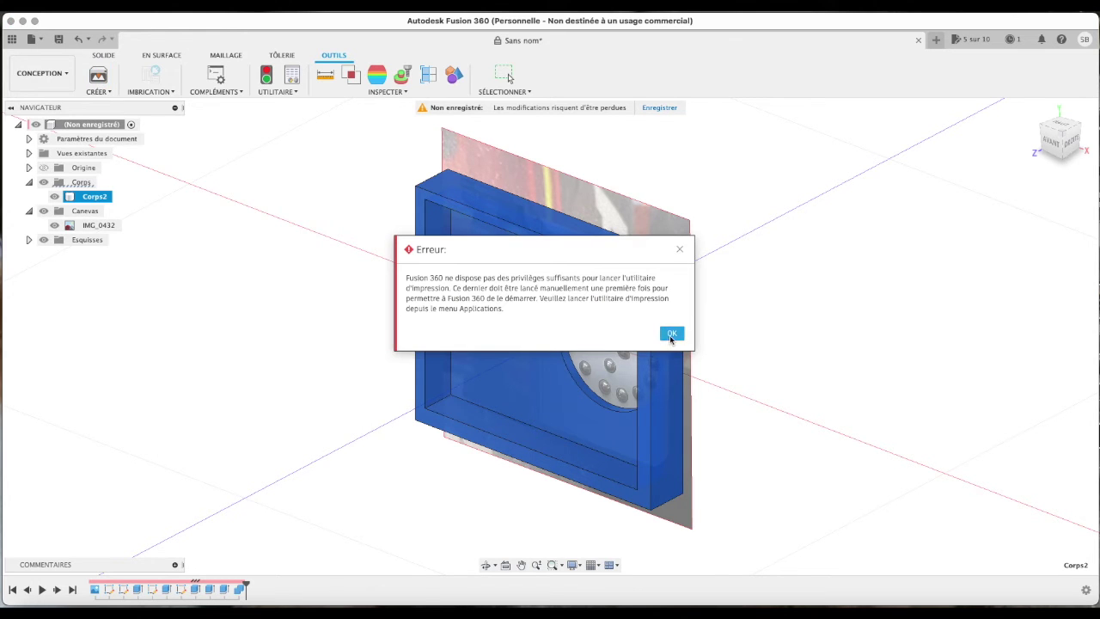
pyautogui.click(671, 335)
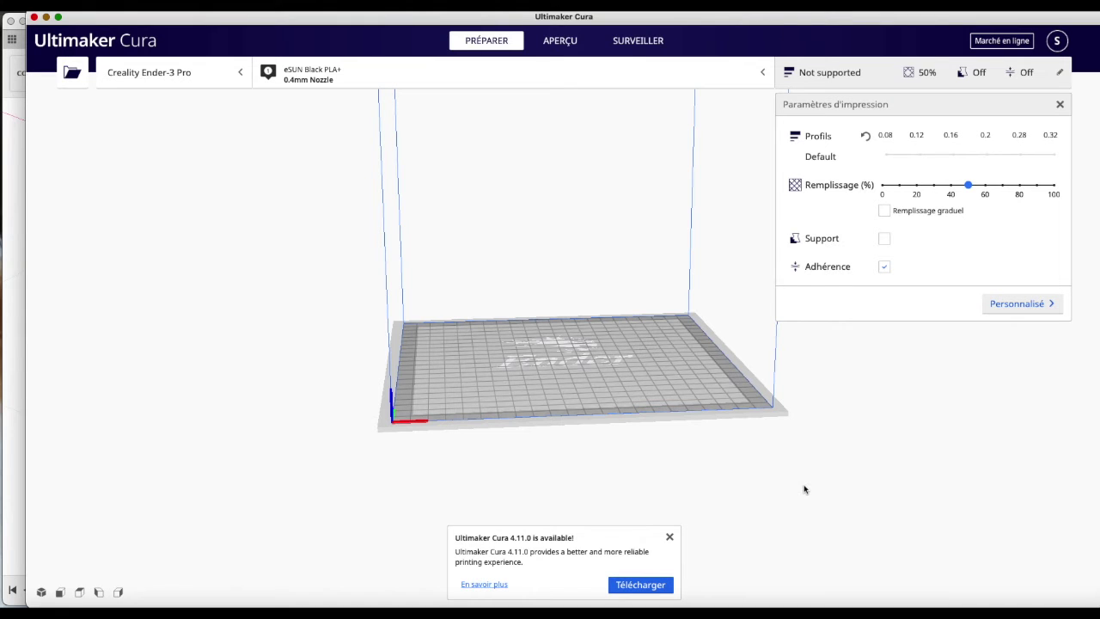
# - Close Cura's update notice and resend the tray body from Fusion 360's 3D Print export to Cura
pyautogui.click(671, 537)
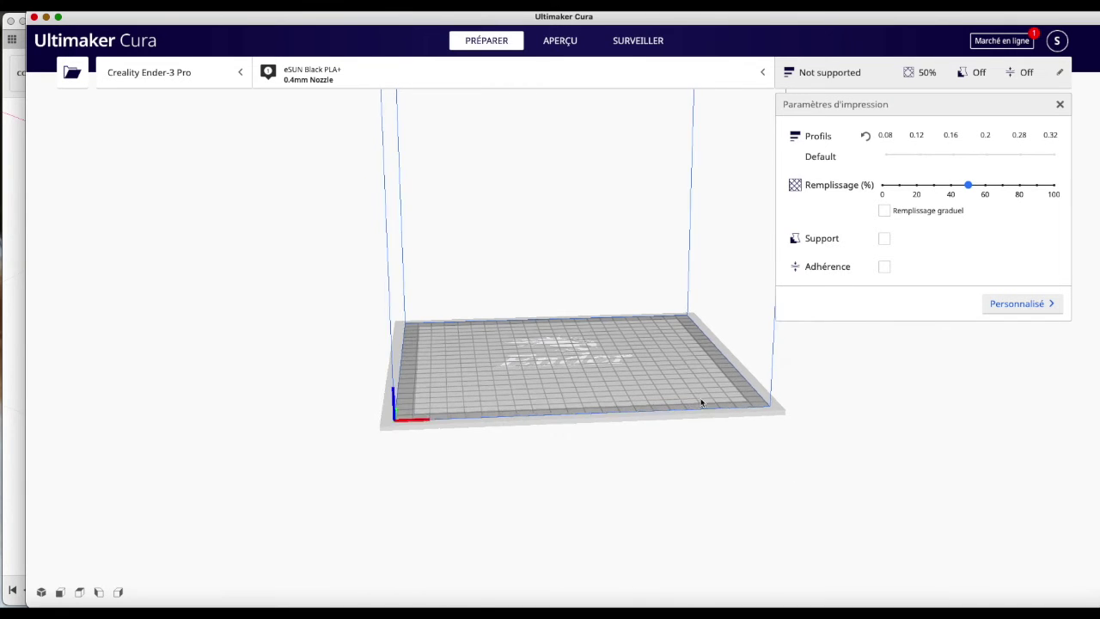
pyautogui.press('super+Tab')
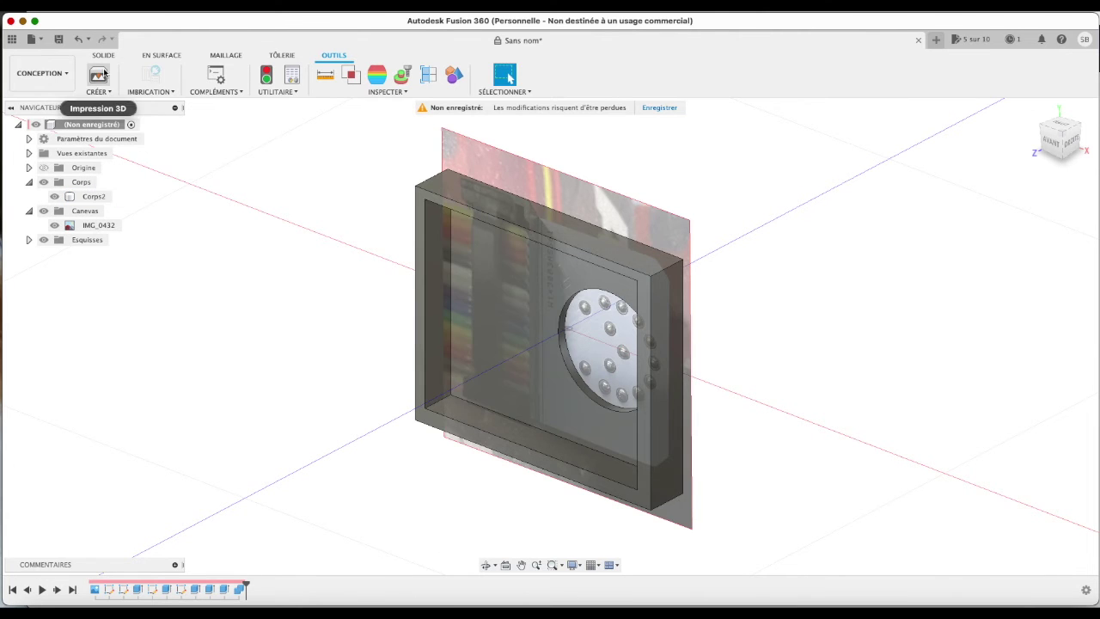
pyautogui.click(98, 75)
pyautogui.click(297, 418)
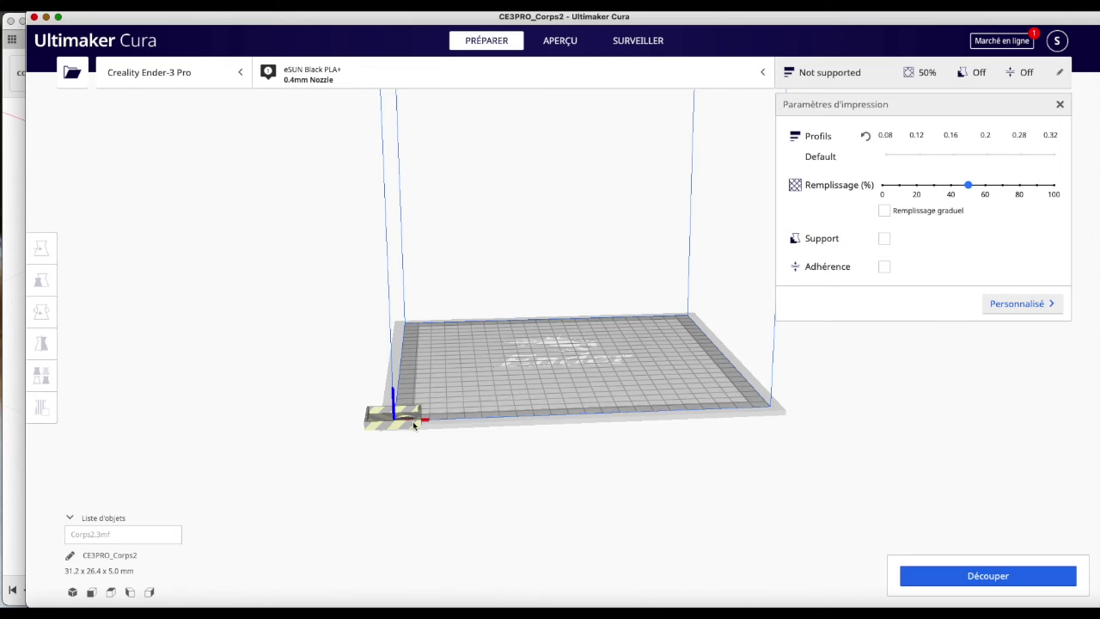
# - Centre the CE3PRO_Corps2 tray on the plate, angle the view, and slice it (9 min, 2 g)
pyautogui.rightClick(409, 418)
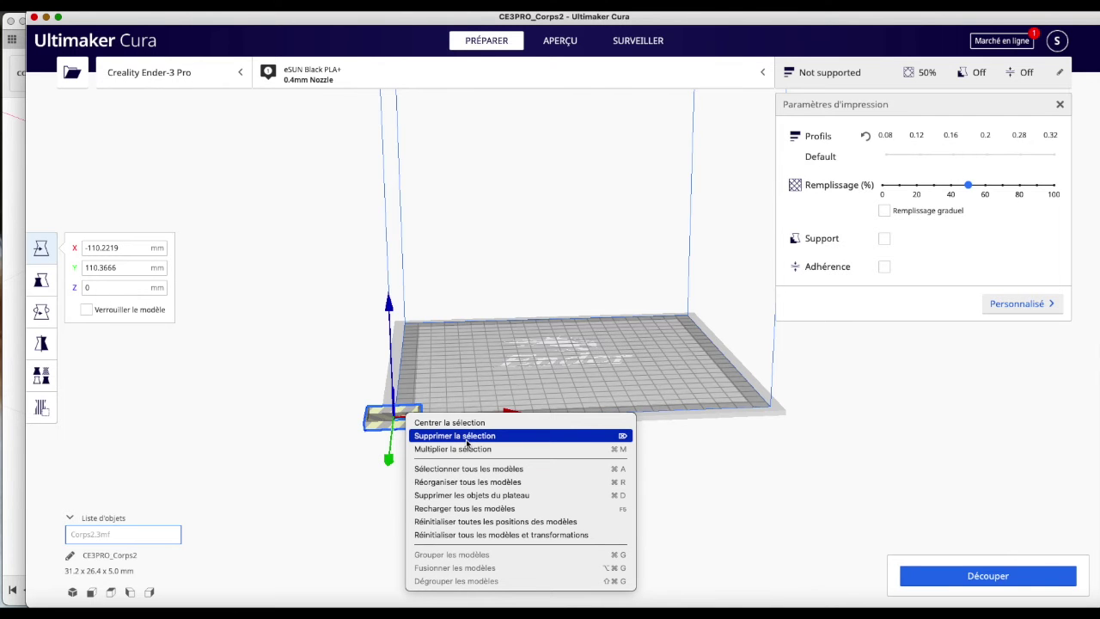
pyautogui.click(468, 481)
pyautogui.click(574, 419)
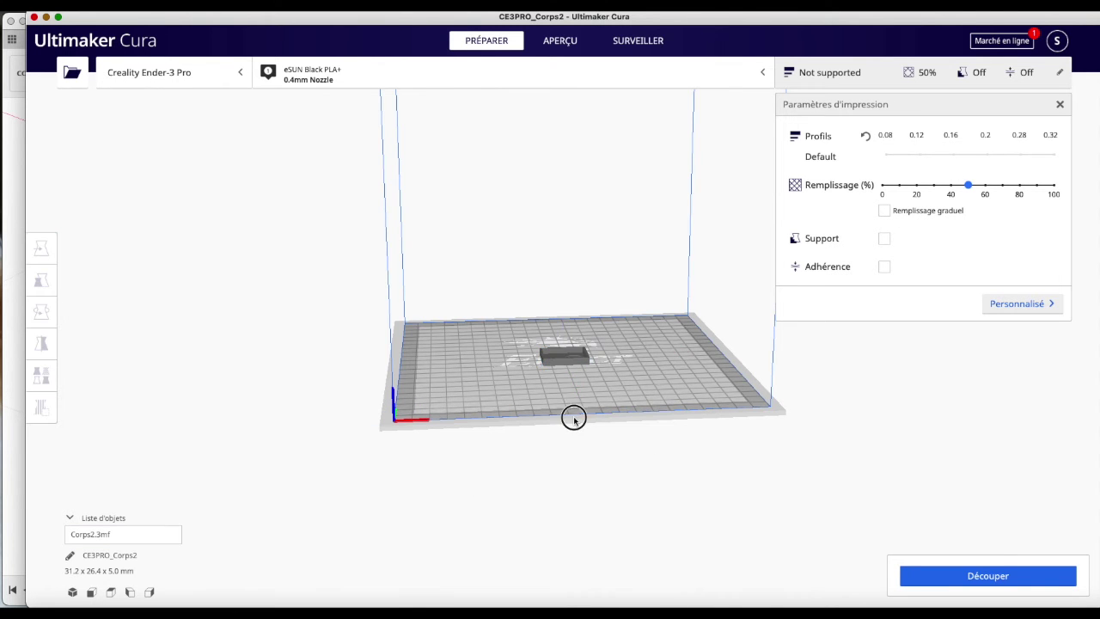
pyautogui.moveTo(656, 349); pyautogui.dragTo(572, 405, button='right')
pyautogui.scroll(5, 572, 405)
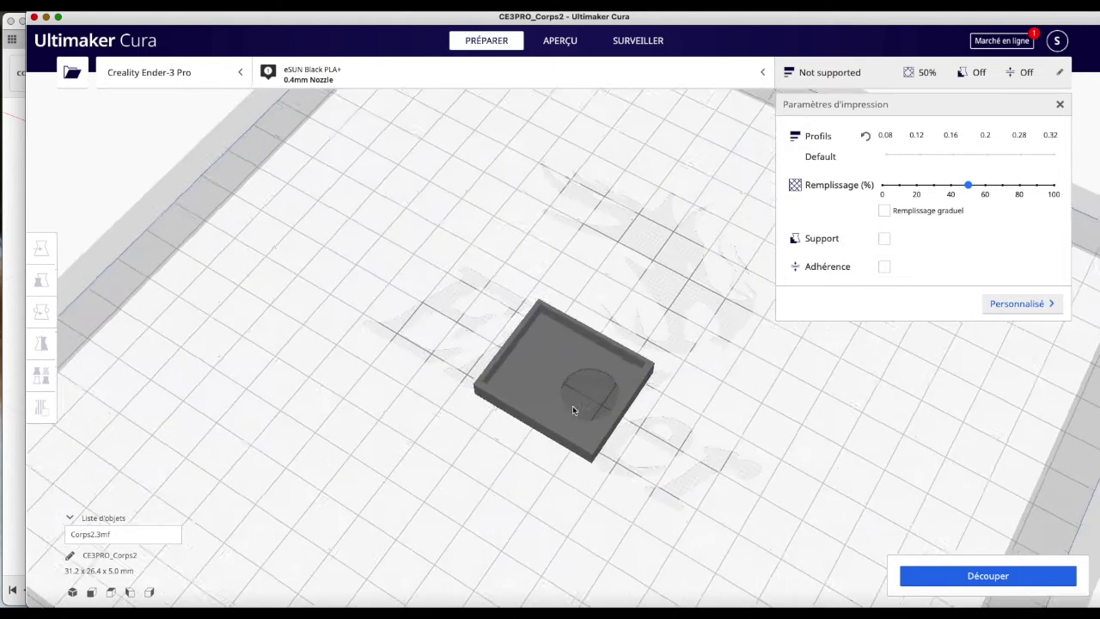
pyautogui.moveTo(818, 470)
pyautogui.mouseDown(button='right')
pyautogui.moveTo(690, 405)
pyautogui.moveTo(864, 461)
pyautogui.mouseUp(button='right')
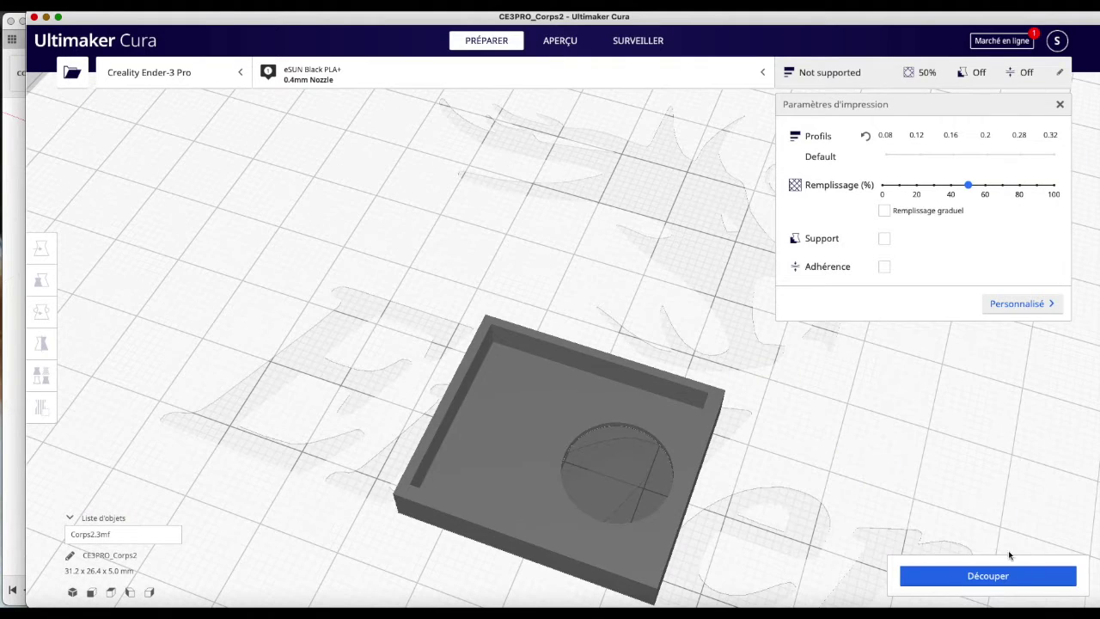
pyautogui.click(1001, 574)
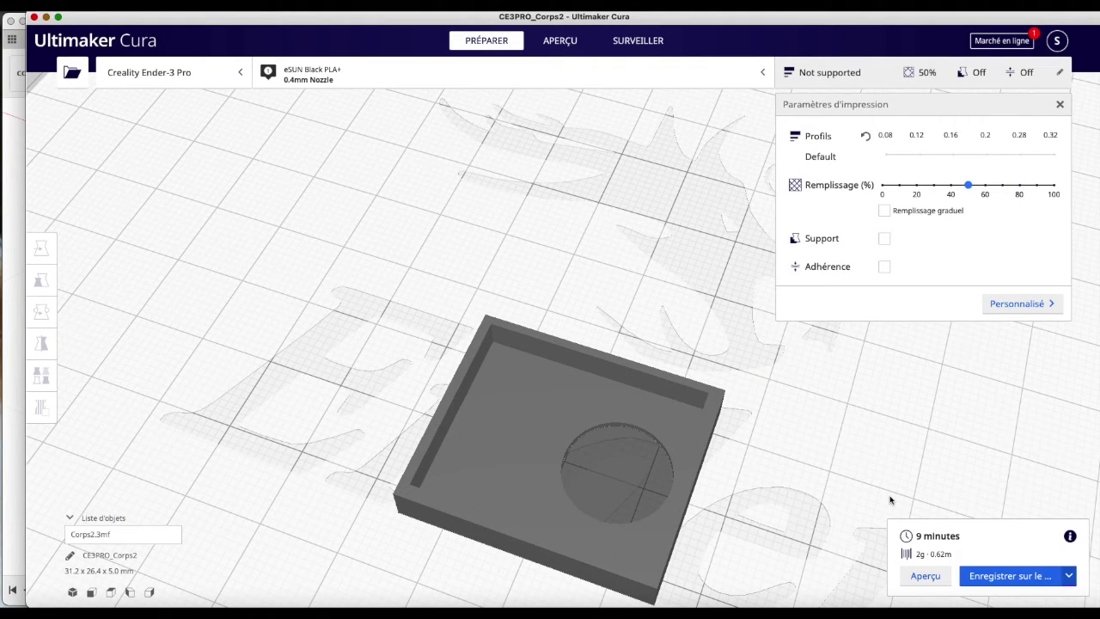
# - Save the G-code into a new 'Atari FDD' folder on the NO NAME drive, replacing the file name
pyautogui.click(1020, 578)
pyautogui.click(253, 314)
pyautogui.click(335, 528)
pyautogui.write('Atari FDD')
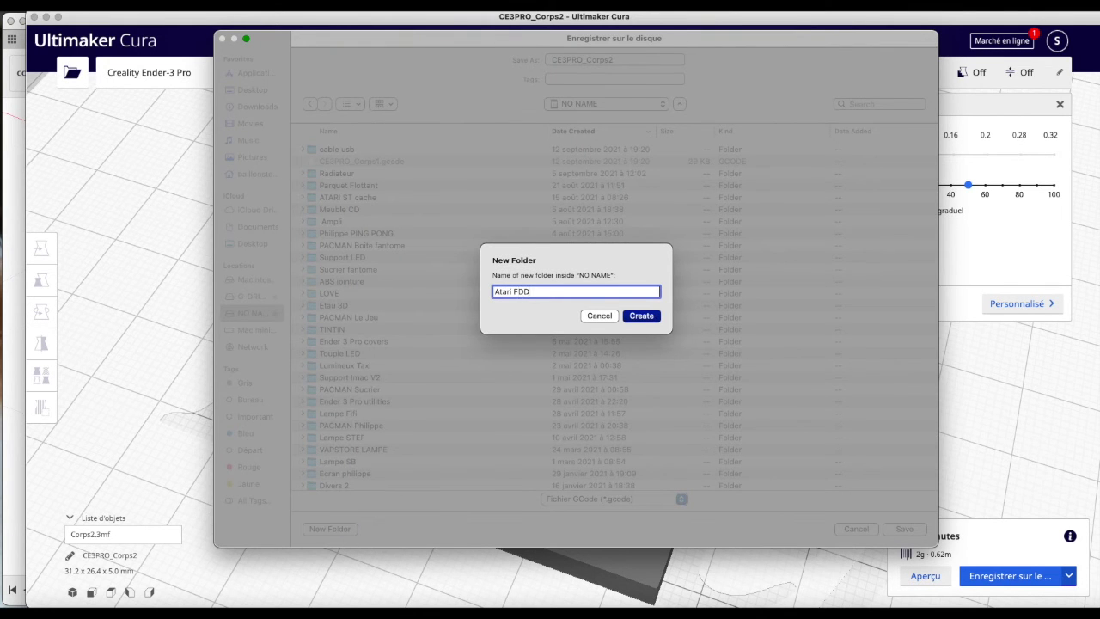
pyautogui.press('Return')
pyautogui.doubleClick(653, 57)
pyautogui.write('AZtari box FDD')
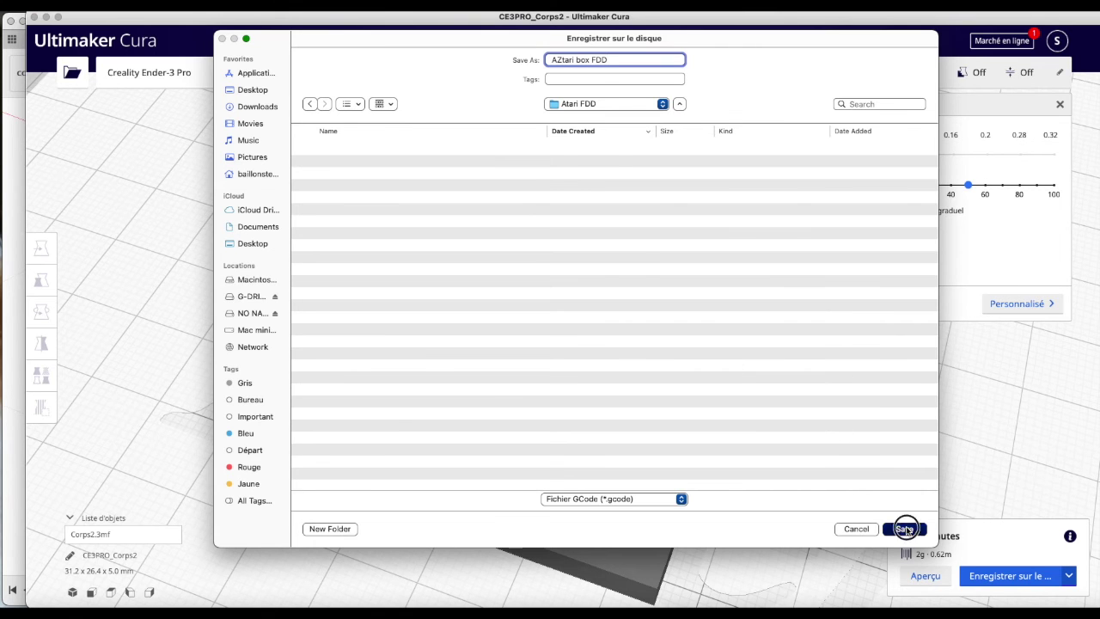
# - Save the file as AZtari box FDD.gcode and close the 'Fichier enregistré' notice
pyautogui.click(906, 528)
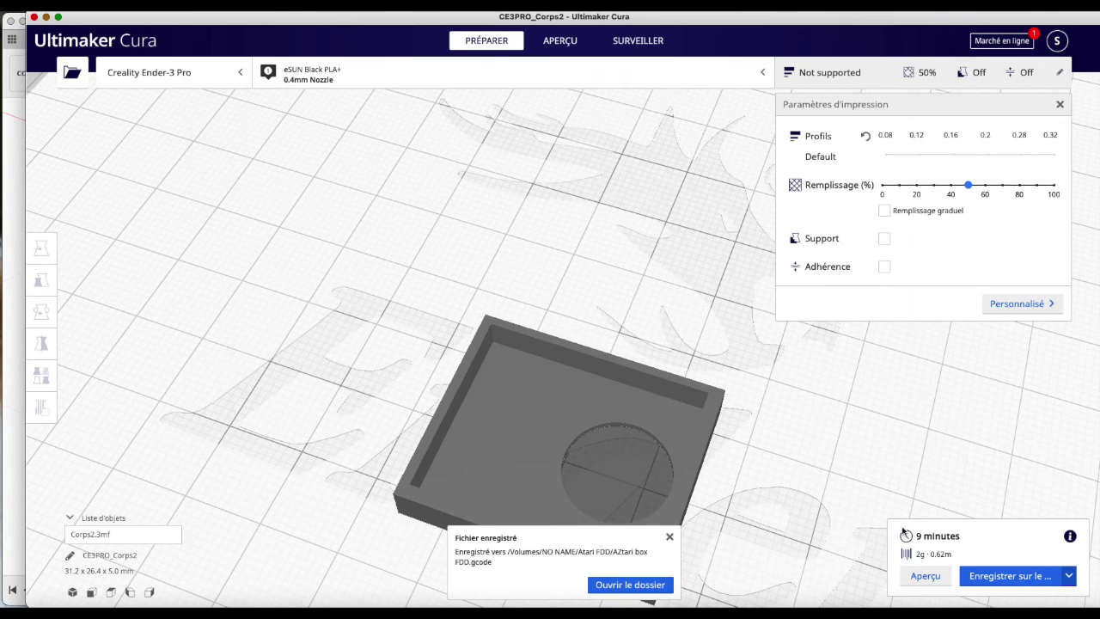
pyautogui.click(669, 538)
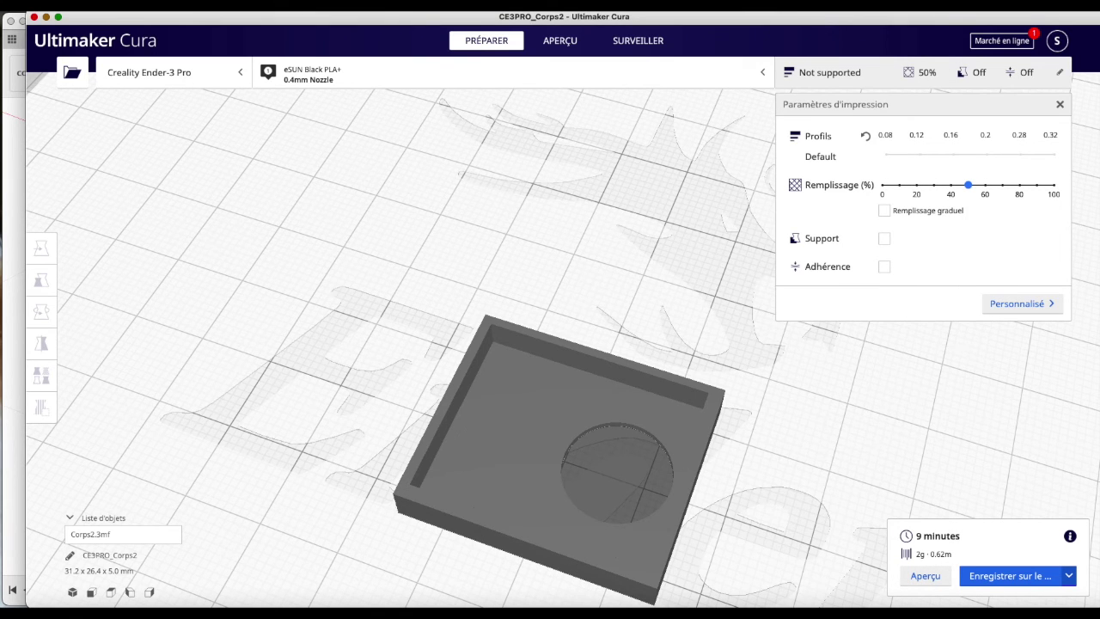